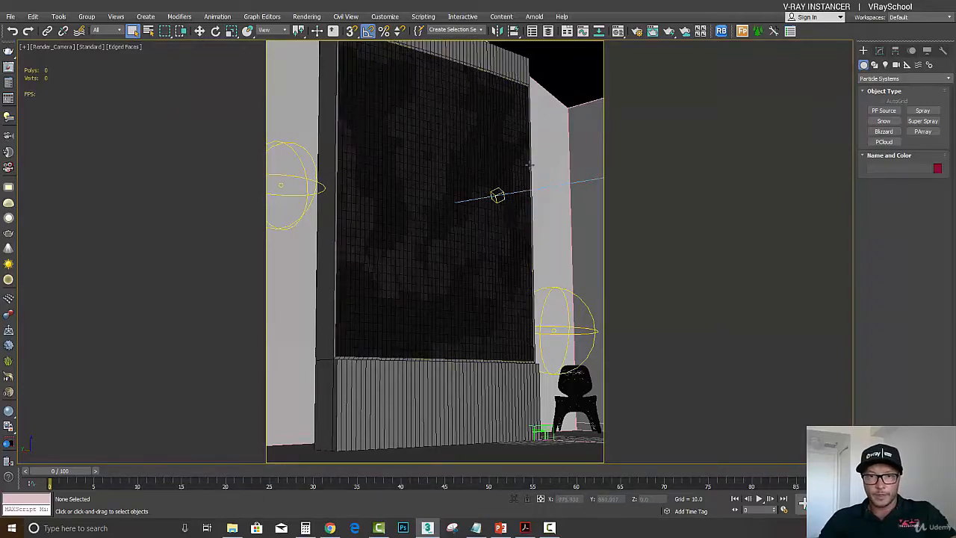
- Switch to the perspective view, select the Plant_PF_04 particle source and open its Particle View
key("p")
key("z")
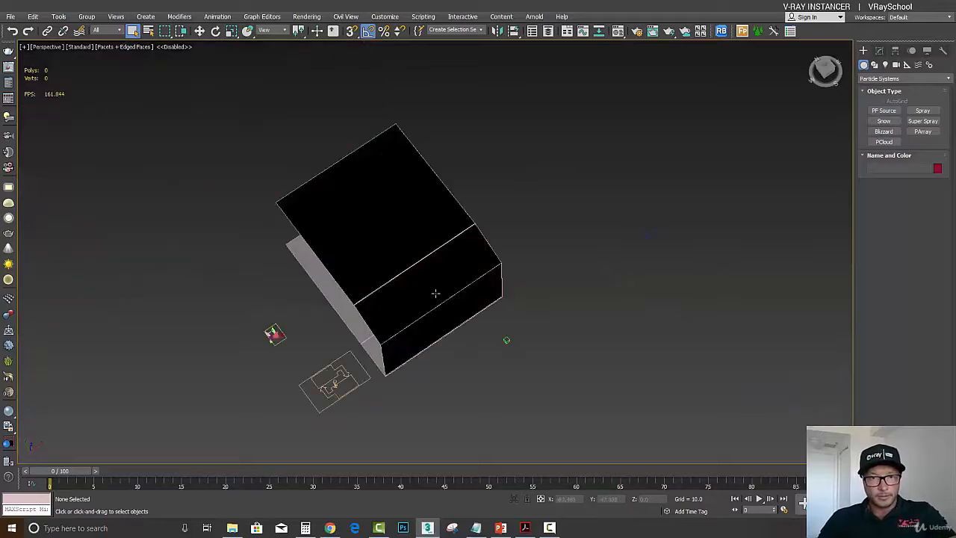
middle_click_drag(435, 292, 443, 196, "alt")
scroll(460, 244, "up", 5)
scroll(459, 245, "up", 3)
scroll(524, 278, "down", 3)
left_click(571, 262)
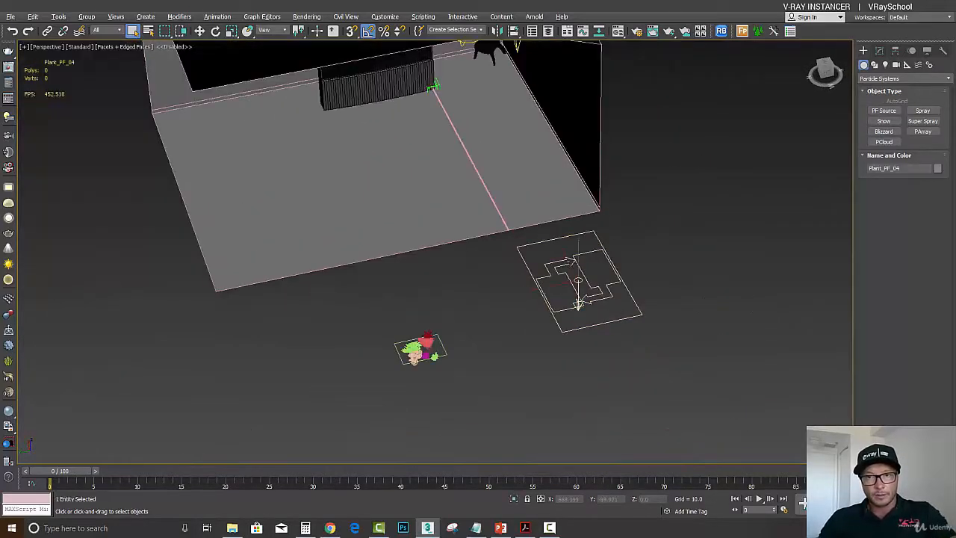
middle_click_drag(550, 237, 582, 321)
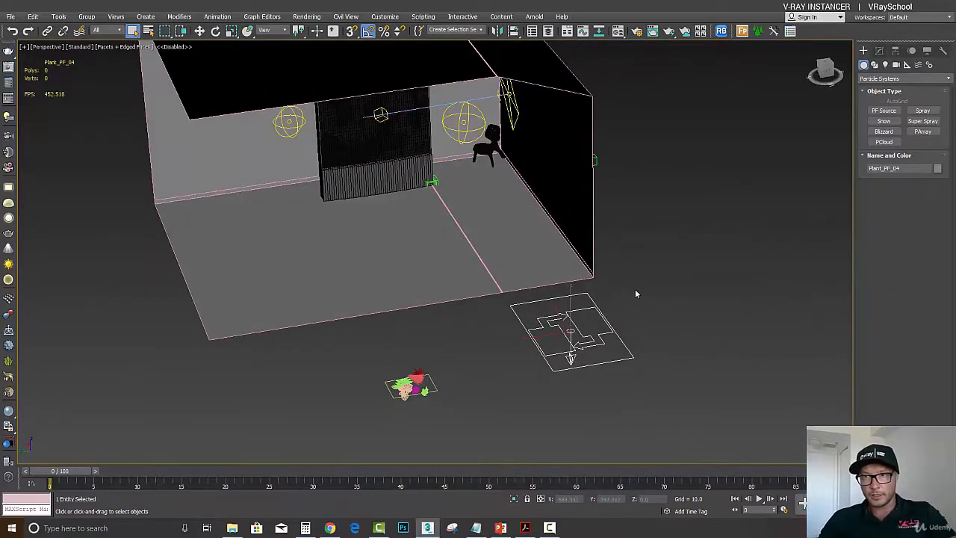
left_click(881, 51)
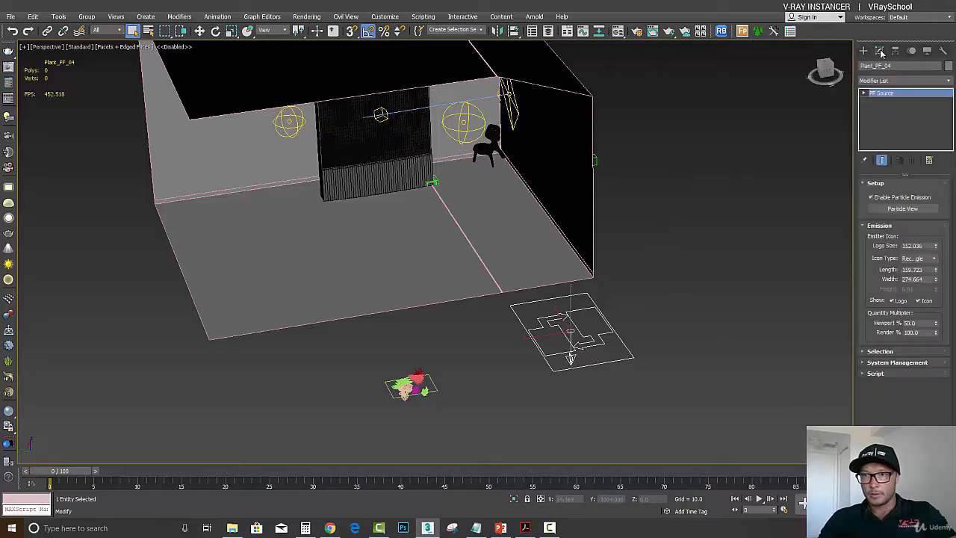
left_click(902, 208)
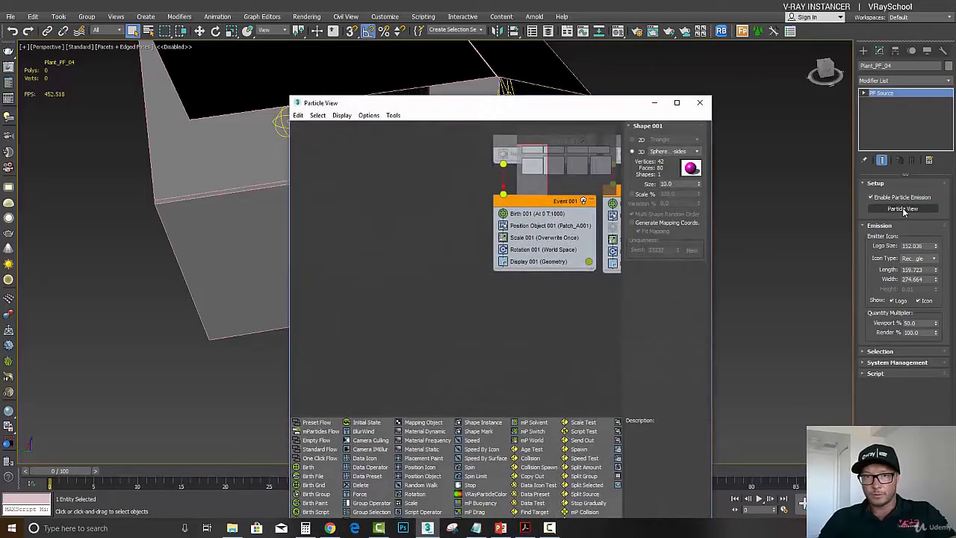
- Navigate the Particle View to examine the Plant_PF_04 flow and its Event 004 operators
scroll(447, 282, "down", 4)
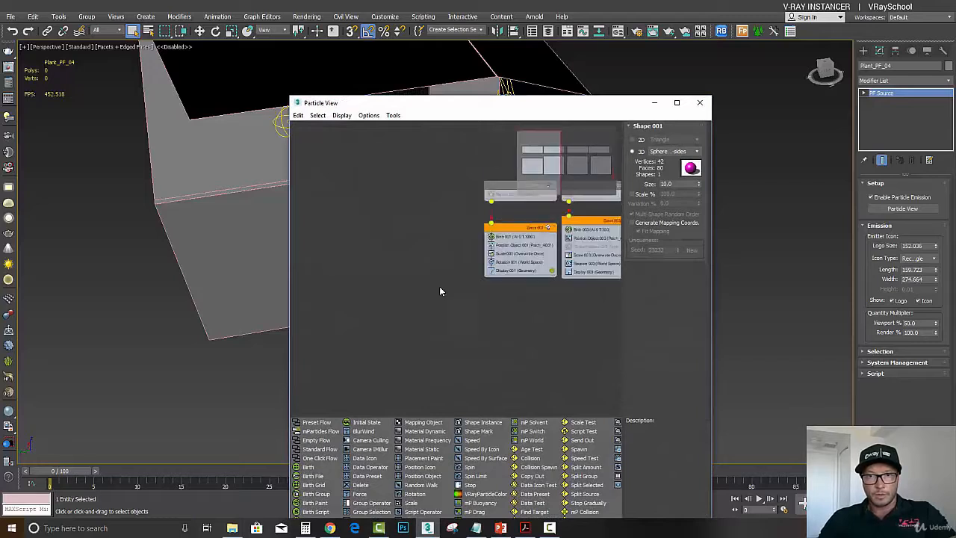
middle_click_drag(565, 264, 447, 281)
scroll(464, 284, "up", 2)
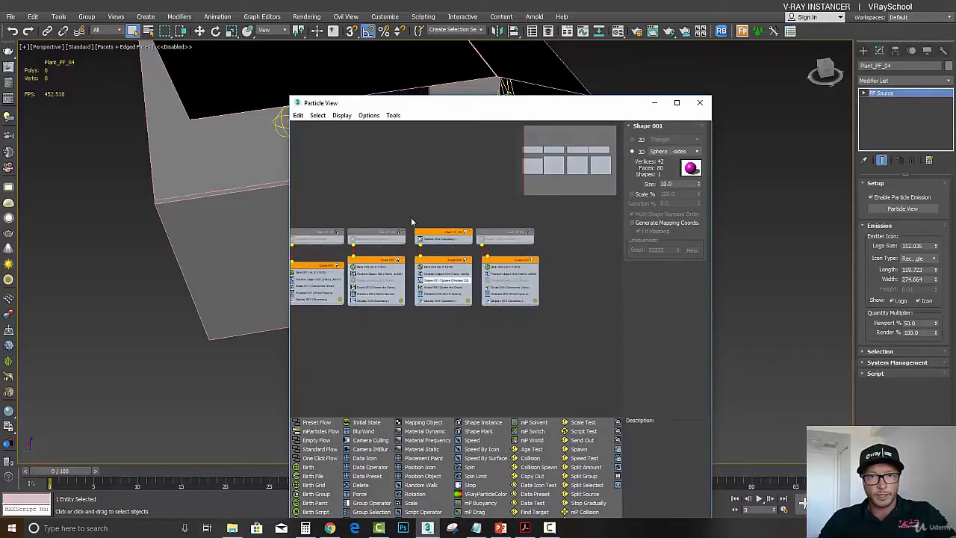
left_click_drag(410, 216, 474, 312)
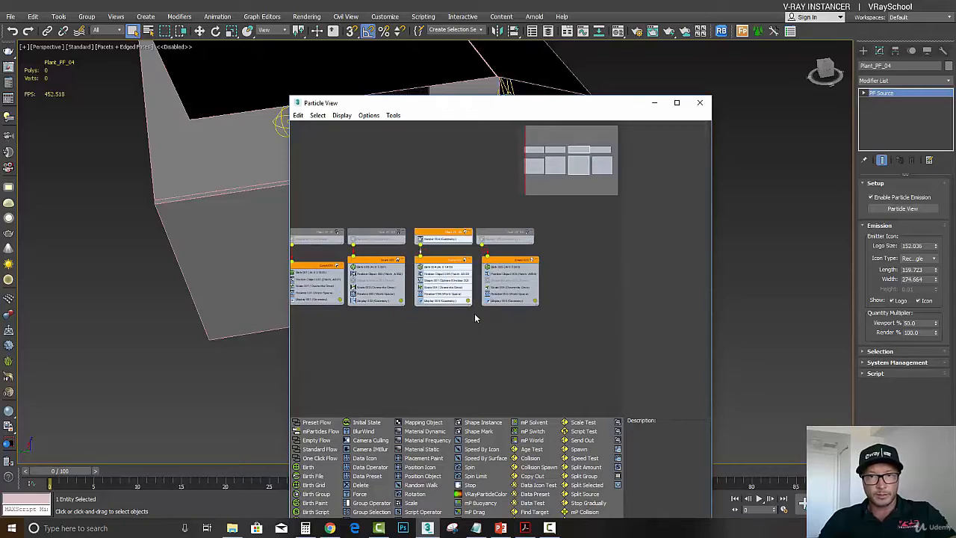
left_click_drag(445, 238, 440, 139)
middle_click_drag(441, 139, 460, 259)
left_click_drag(461, 259, 461, 191)
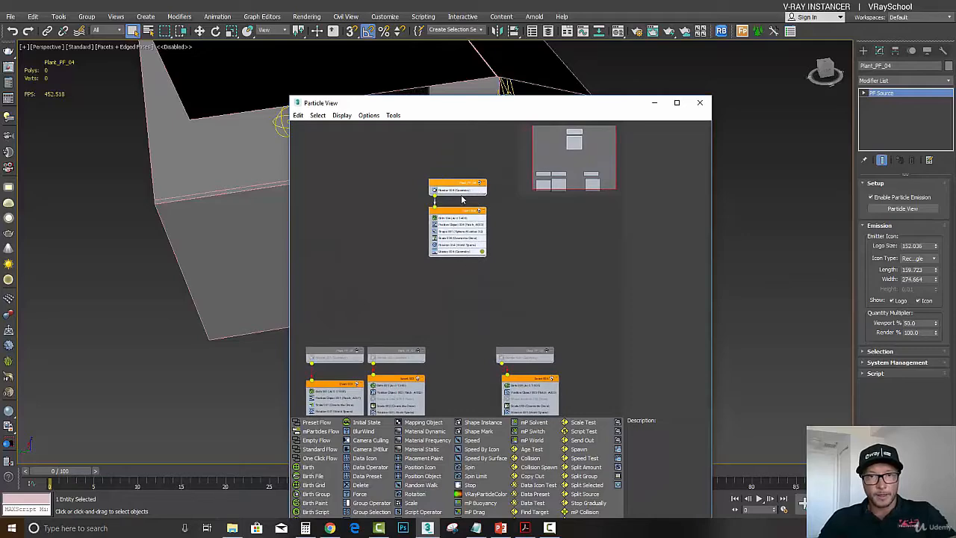
scroll(482, 188, "up", 1)
scroll(482, 188, "up", 1)
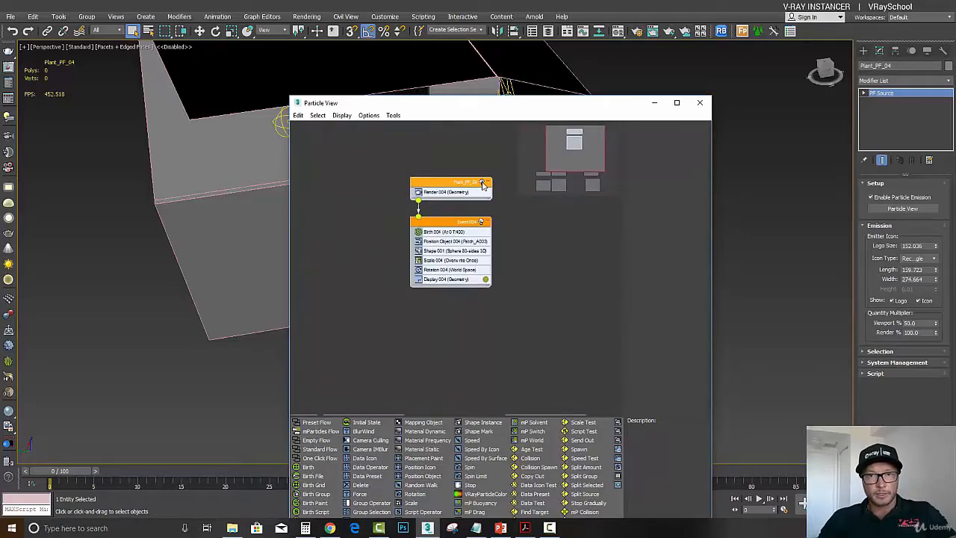
scroll(482, 184, "up", 2)
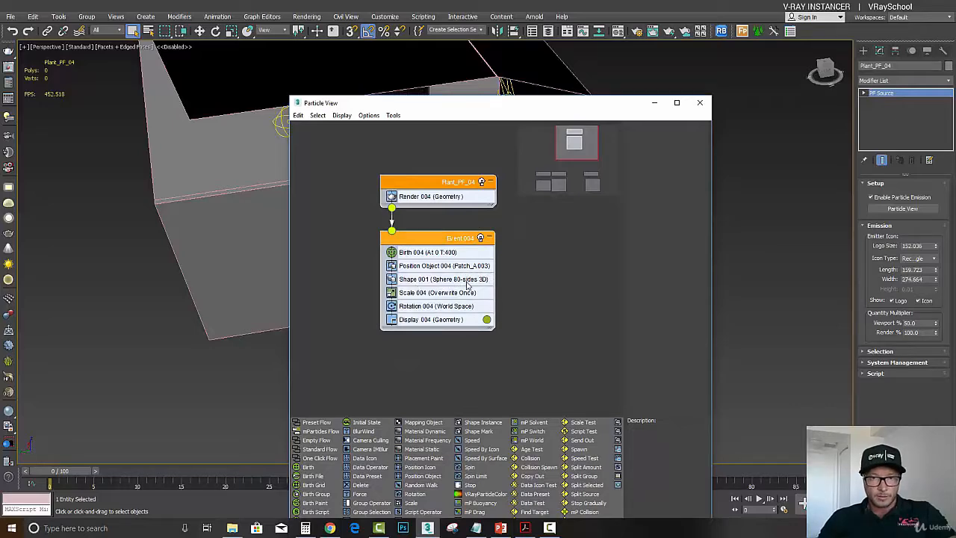
- Minimize Particle View and return to the render camera view
left_click(654, 102)
key("c")
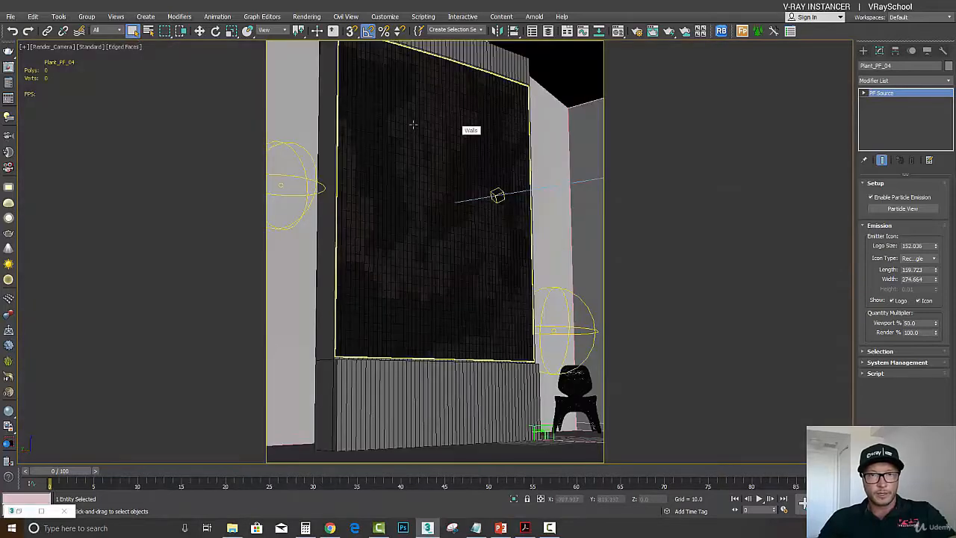
left_click(371, 83)
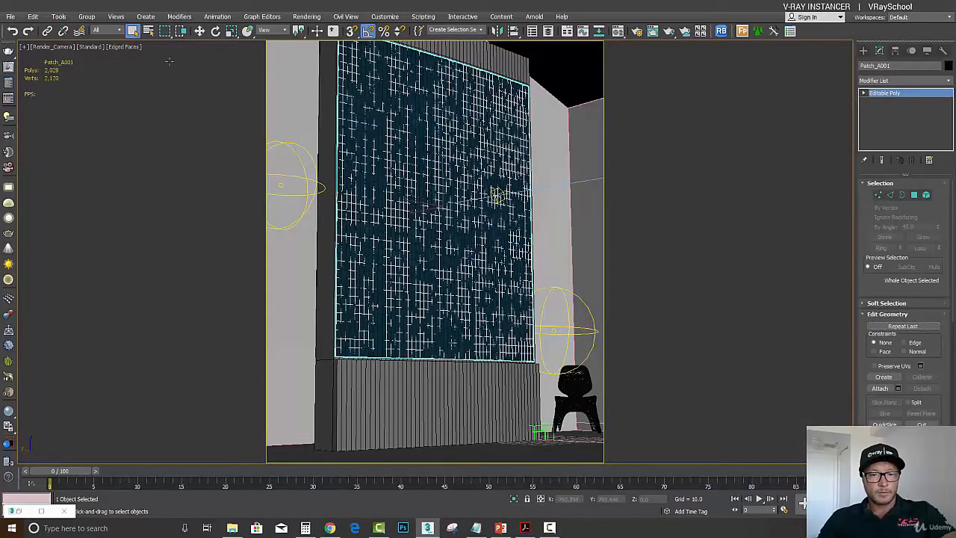
- Select Patch_A003 from the Plants layer by name and view it briefly in isolation
key("h")
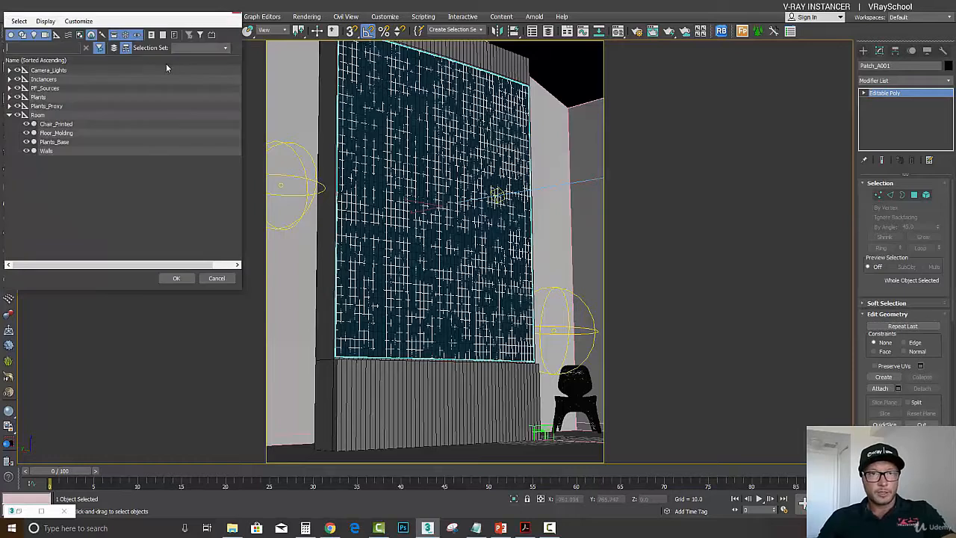
left_click(9, 98)
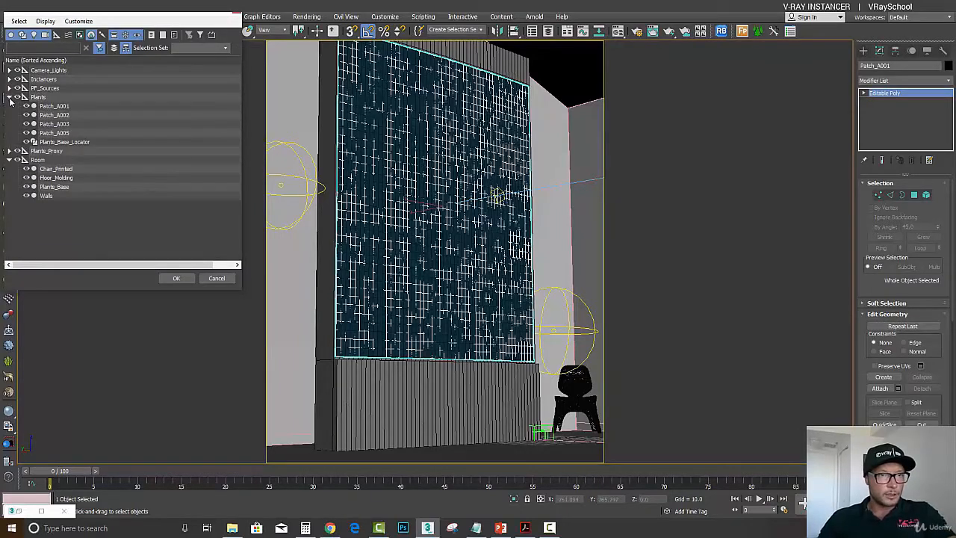
left_click(68, 124)
left_click(182, 276)
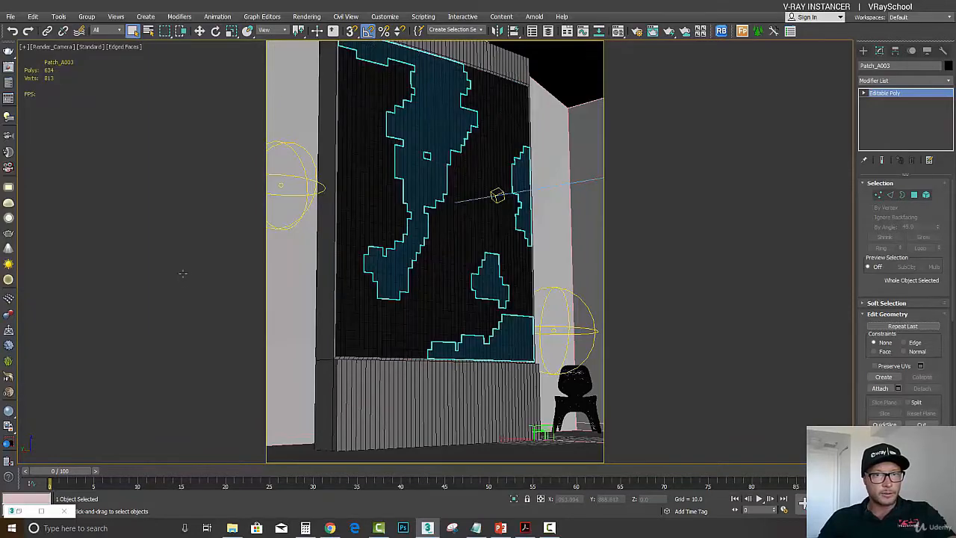
key("alt+q")
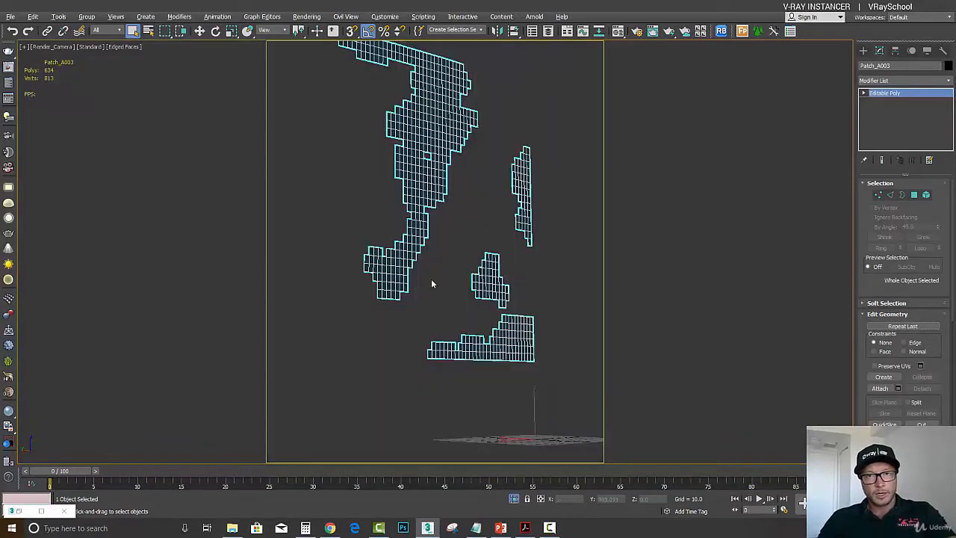
left_click(514, 500)
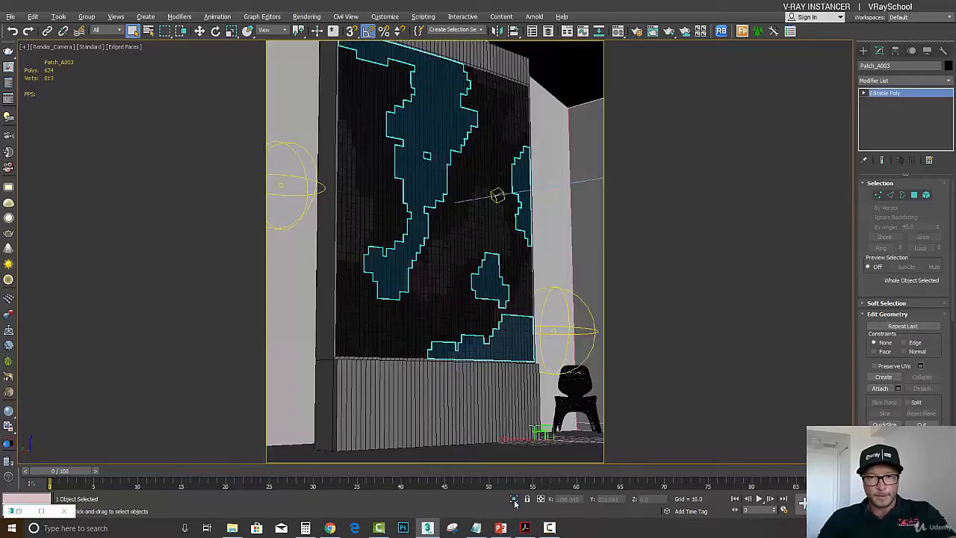
- Render the camera view and move the frame buffer window aside
left_click(670, 33)
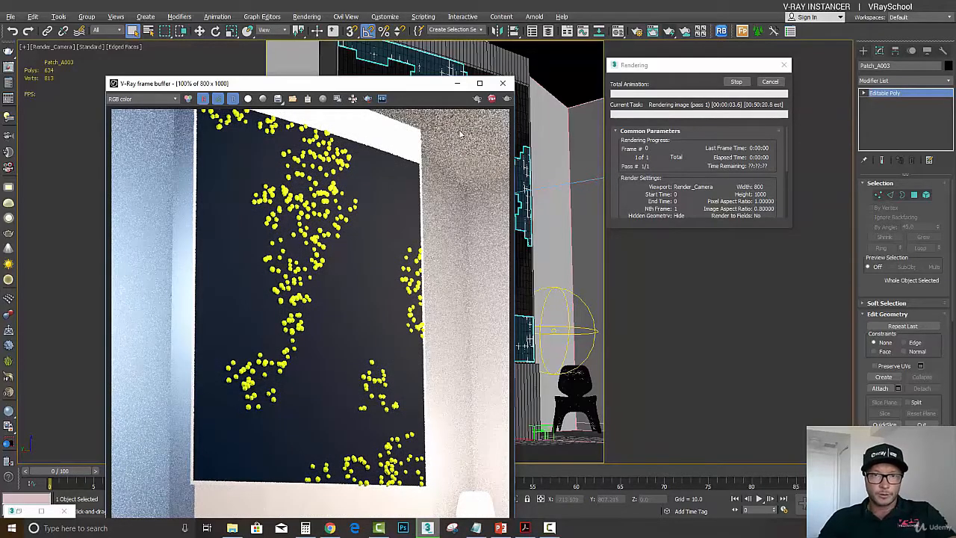
left_click_drag(417, 90, 423, 32)
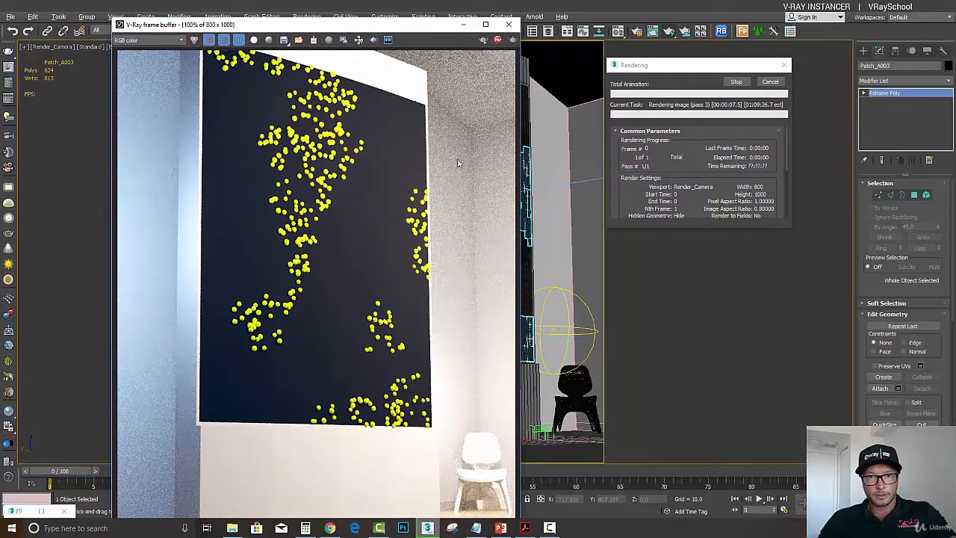
left_click(775, 85)
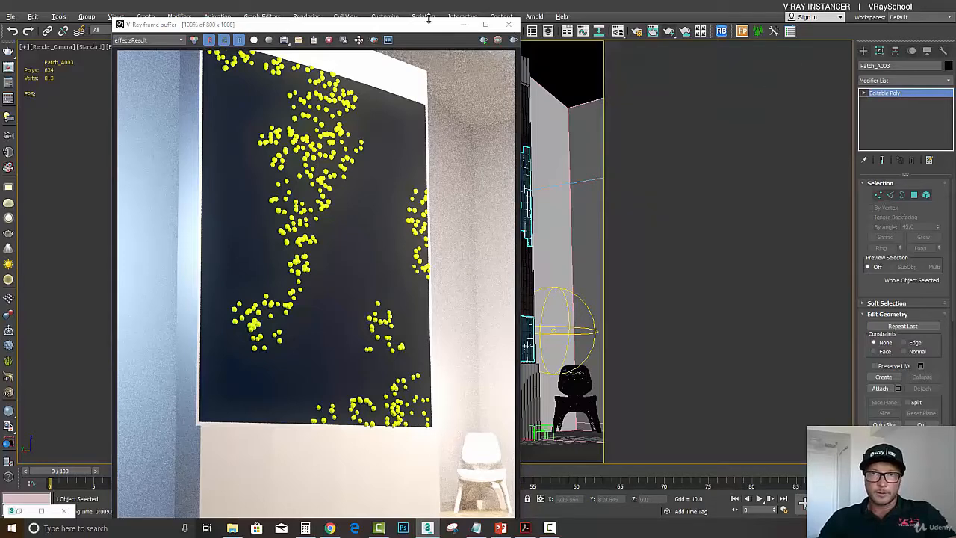
left_click_drag(420, 27, 189, 37)
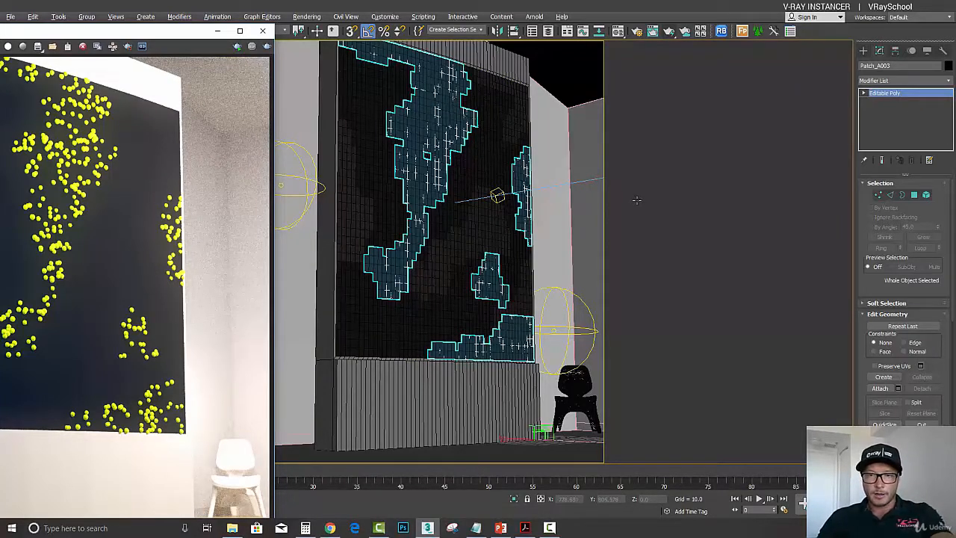
- Switch to the perspective view, select the Plant_PF_04 source and reopen its Particle View
left_click(683, 221)
key("p")
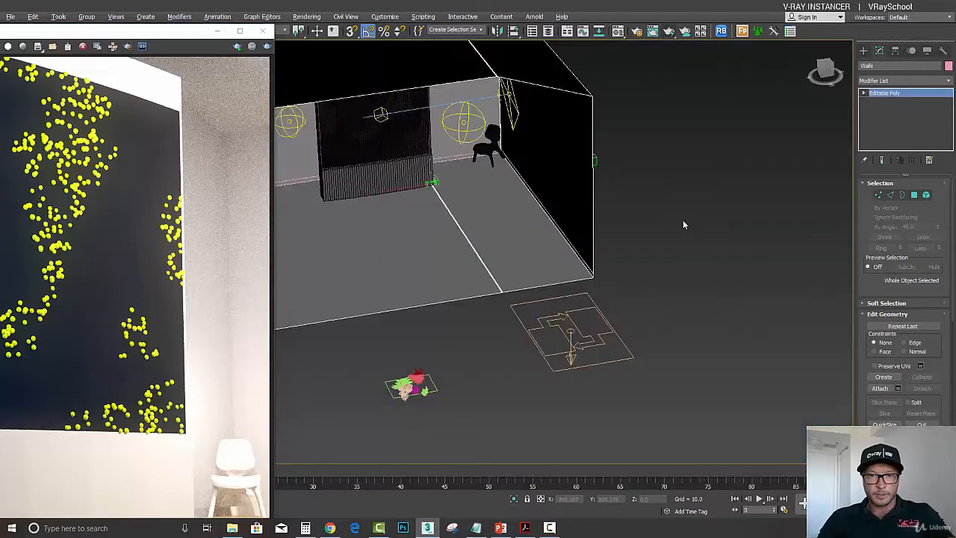
left_click(596, 317)
left_click(902, 208)
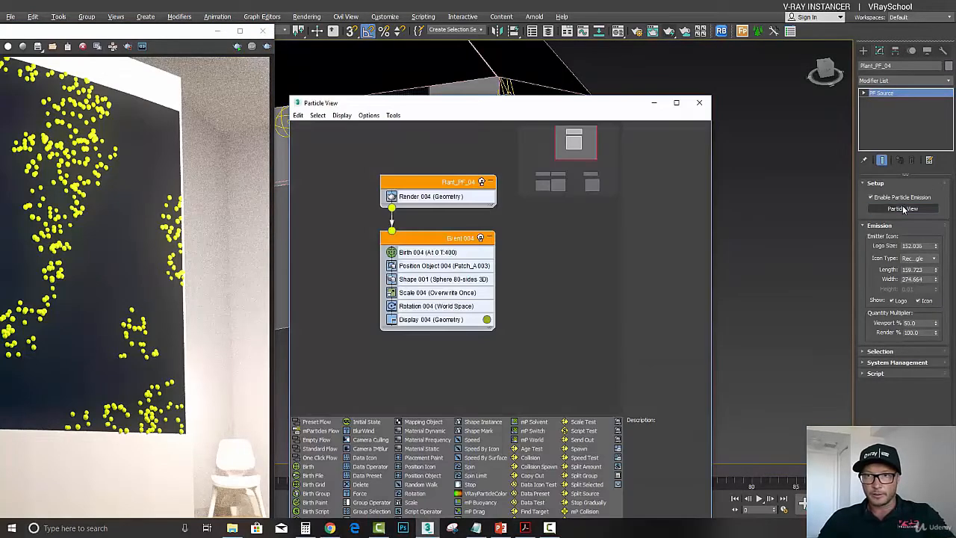
- Turn off the Shape 001 operator in Event 004
left_click(449, 283)
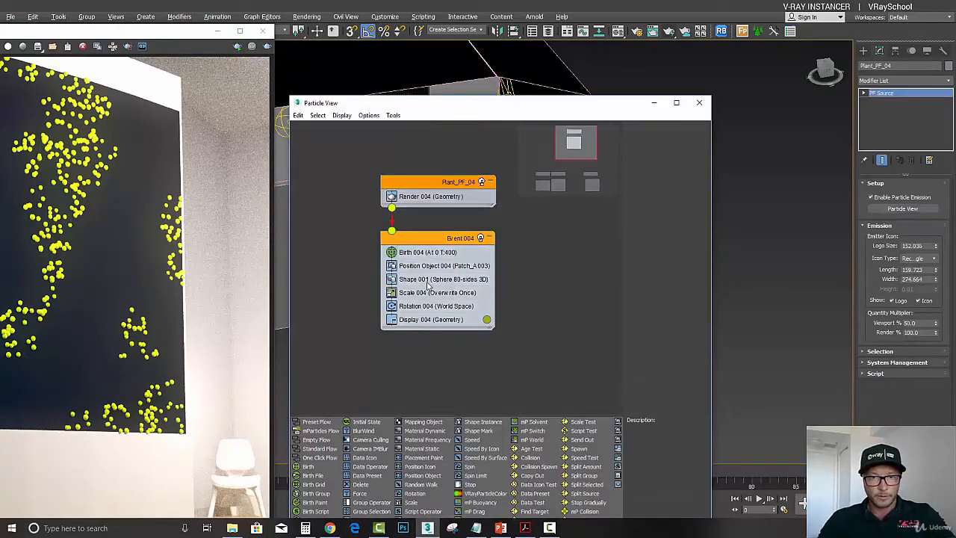
right_click(423, 282)
left_click(404, 280)
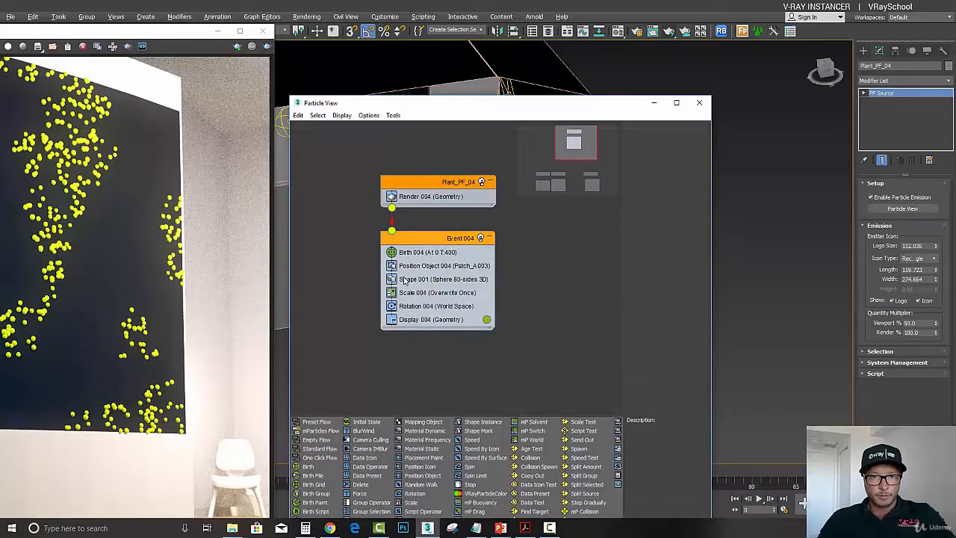
right_click(416, 280)
left_click(444, 323)
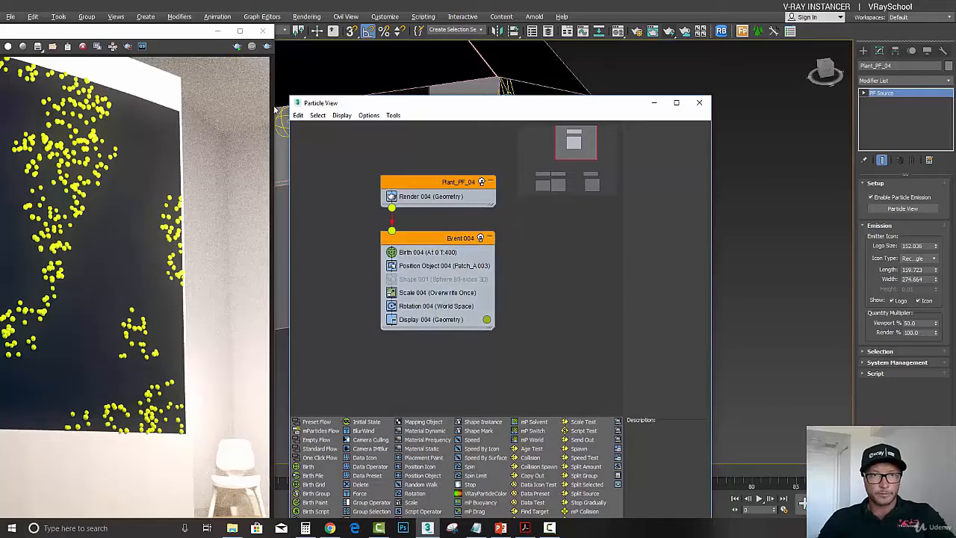
- Rearrange the frame buffer and Particle View windows beside the camera viewport
left_click_drag(183, 38, 217, 38)
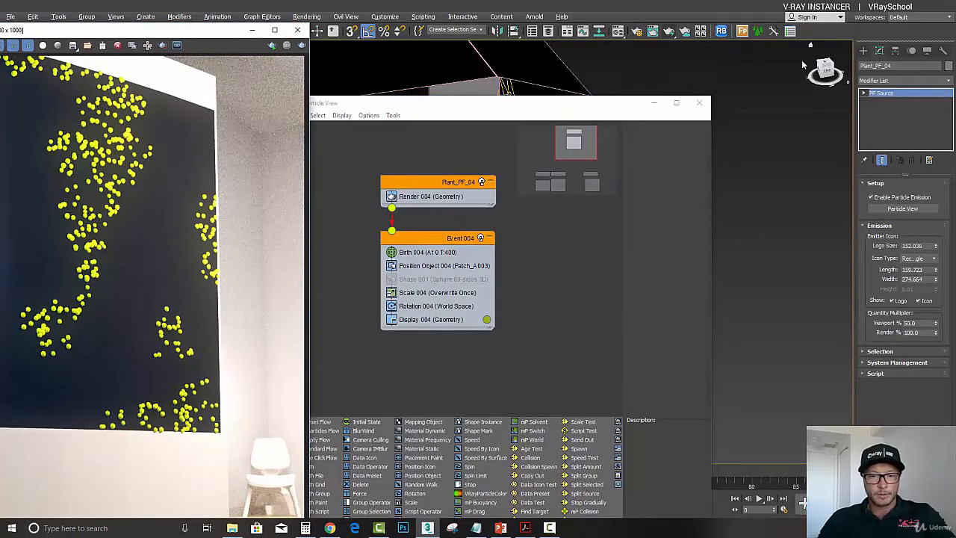
left_click(782, 65)
left_click_drag(464, 109, 713, 100)
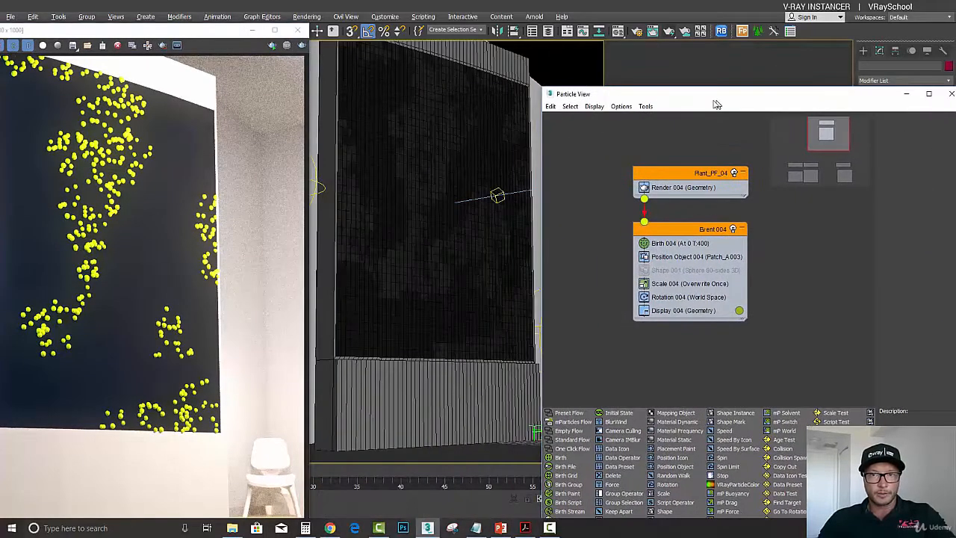
- Re-render the camera view, stop the render early and move Particle View lower
left_click(301, 45)
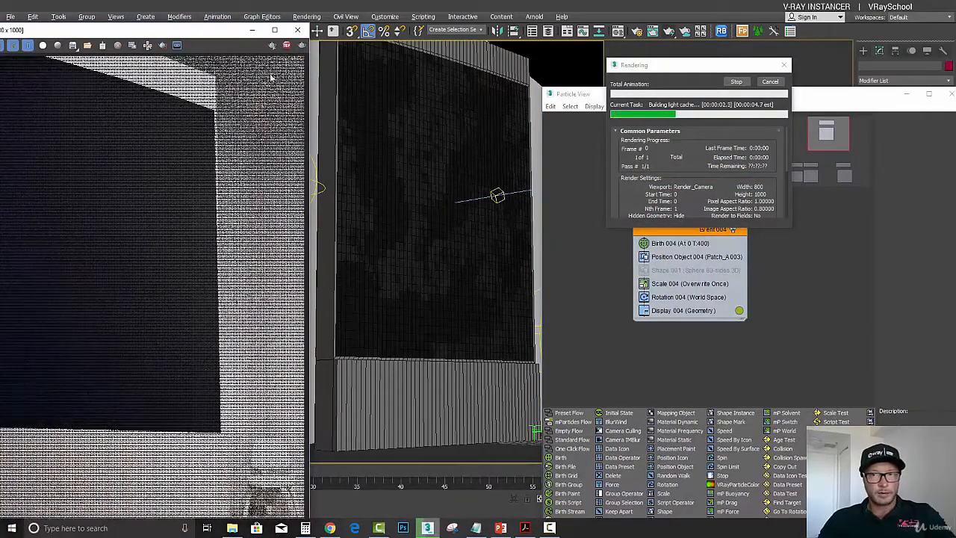
left_click(772, 85)
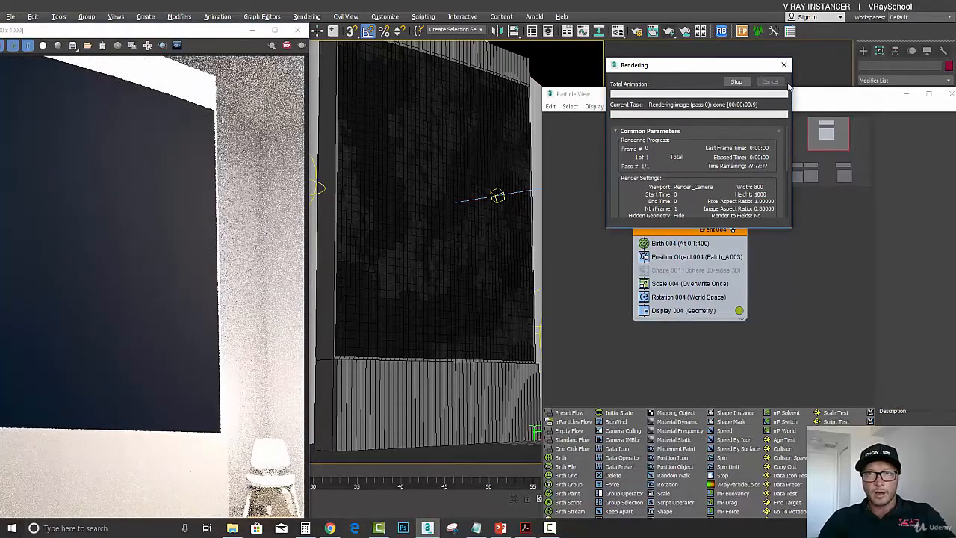
left_click_drag(787, 95, 811, 394)
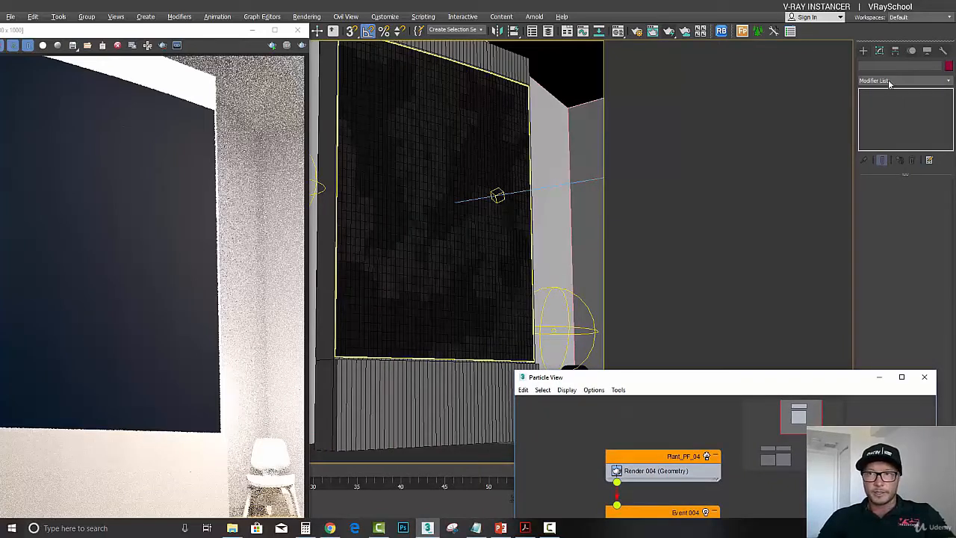
- Create a VRayInstancer object in the top view beside the plant proxy objects
left_click(863, 50)
left_click(905, 80)
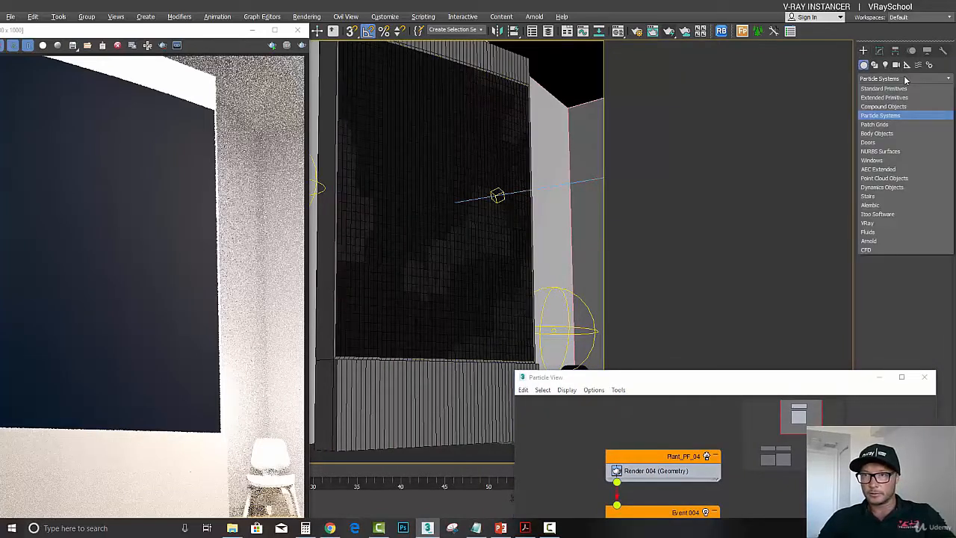
left_click(905, 79)
left_click(905, 79)
left_click(887, 226)
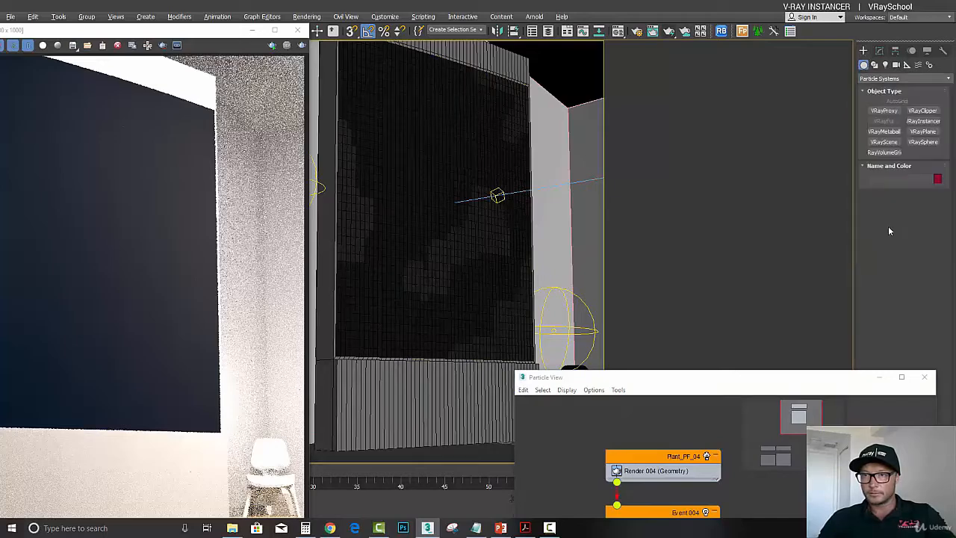
left_click(927, 124)
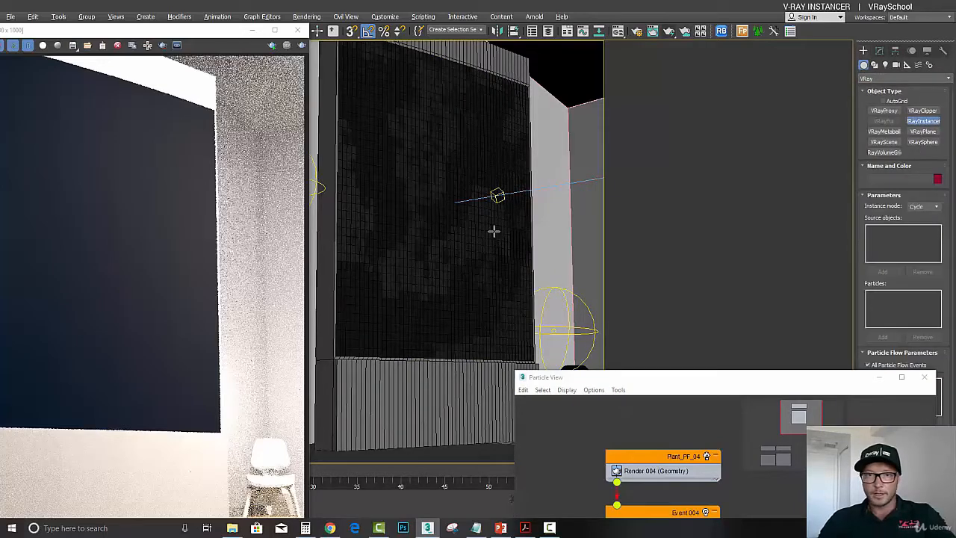
key("t")
middle_click_drag(463, 262, 459, 228)
scroll(450, 248, "down", 6)
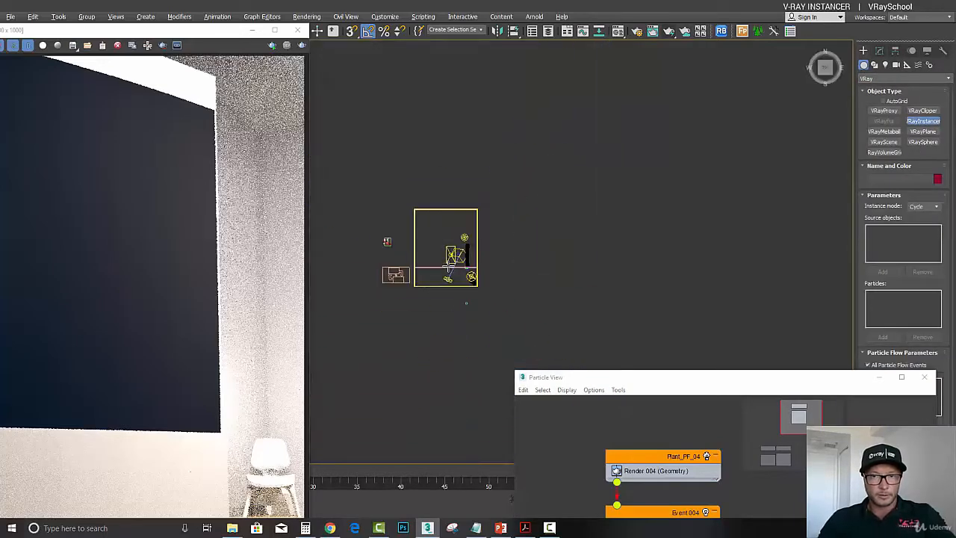
scroll(409, 262, "up", 4)
middle_click_drag(444, 295, 457, 232)
left_click(431, 238)
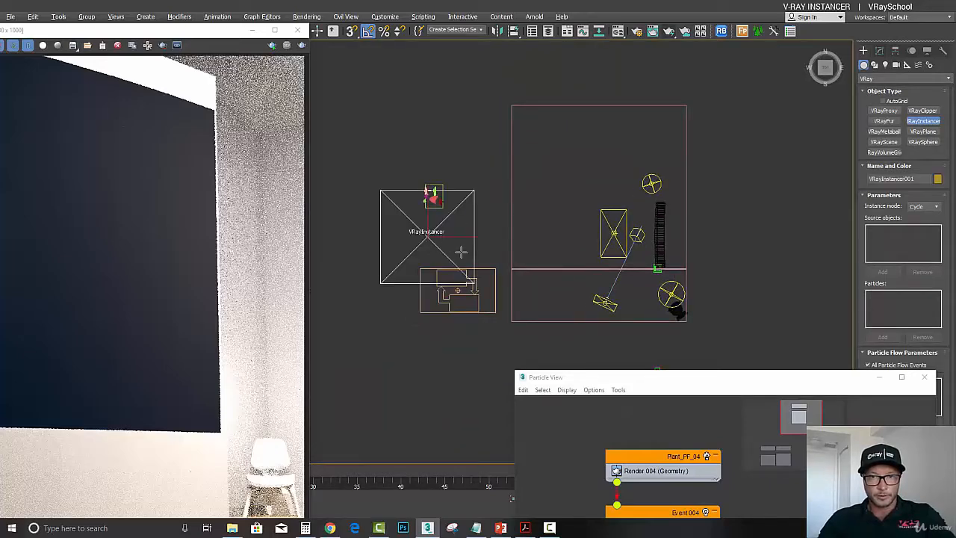
- Shrink the frame buffer window to uncover the main toolbar
left_click(196, 36)
left_click_drag(196, 38, 156, 71)
left_click(197, 32)
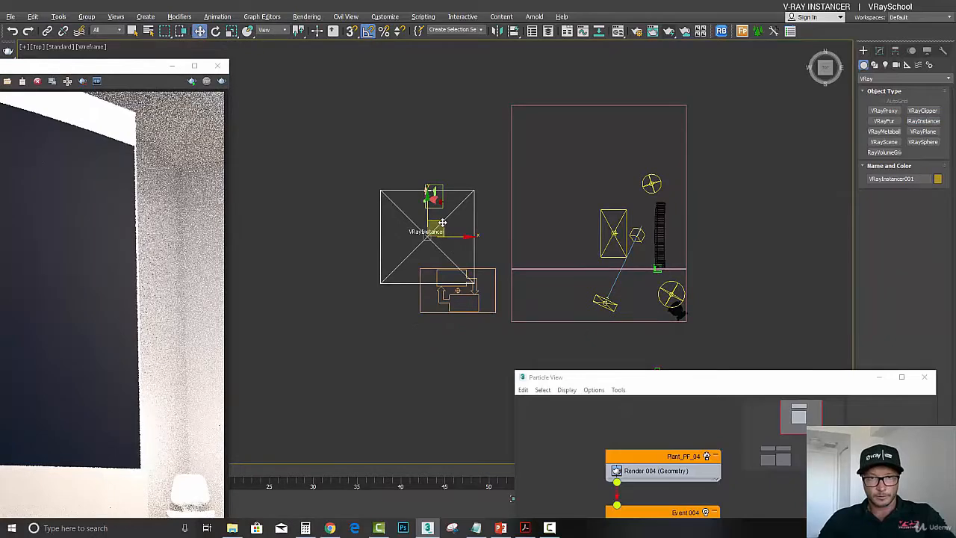
- Move the VRayInstancer slightly away from the plant proxies
left_click_drag(439, 222, 453, 203)
key("p")
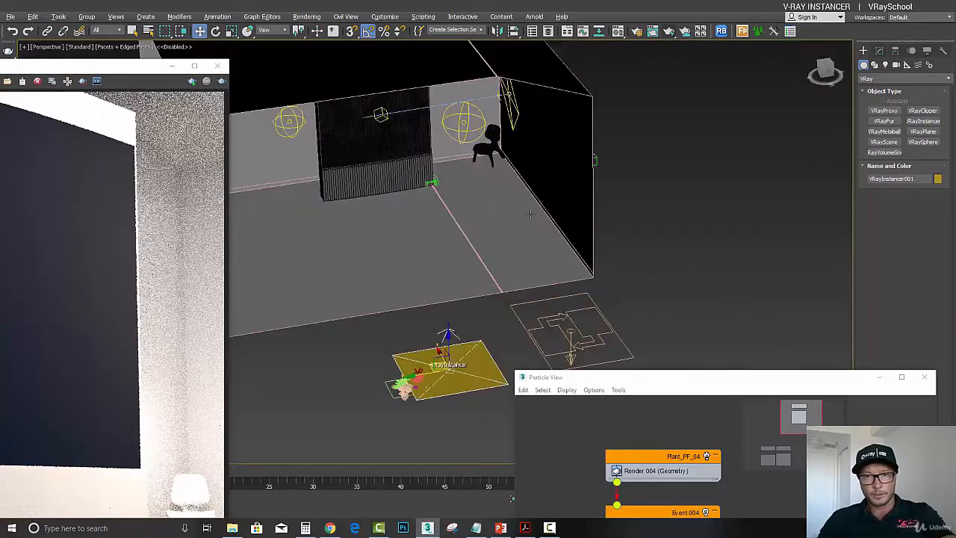
left_click_drag(450, 280, 465, 273)
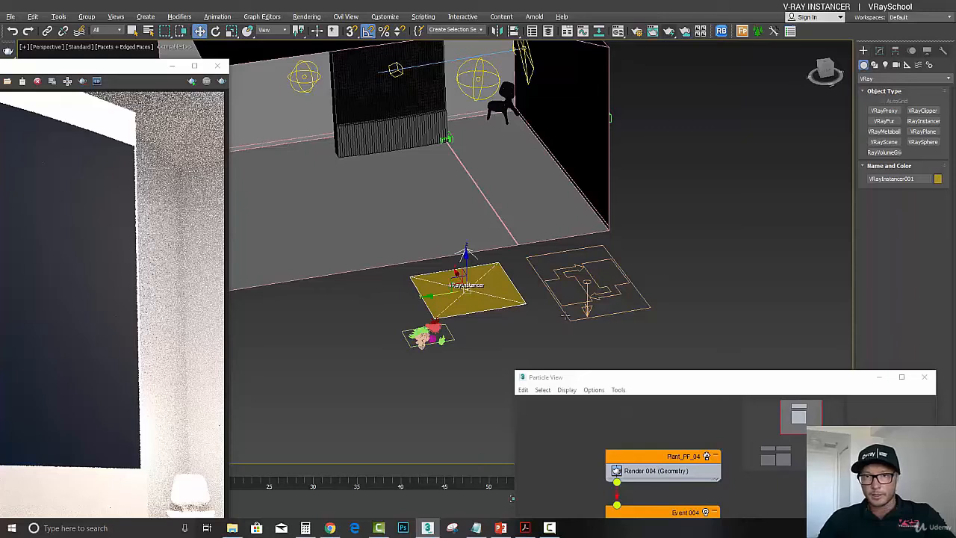
- Add the Plant_PF_04 particle source to the instancer's Particles list
left_click(879, 50)
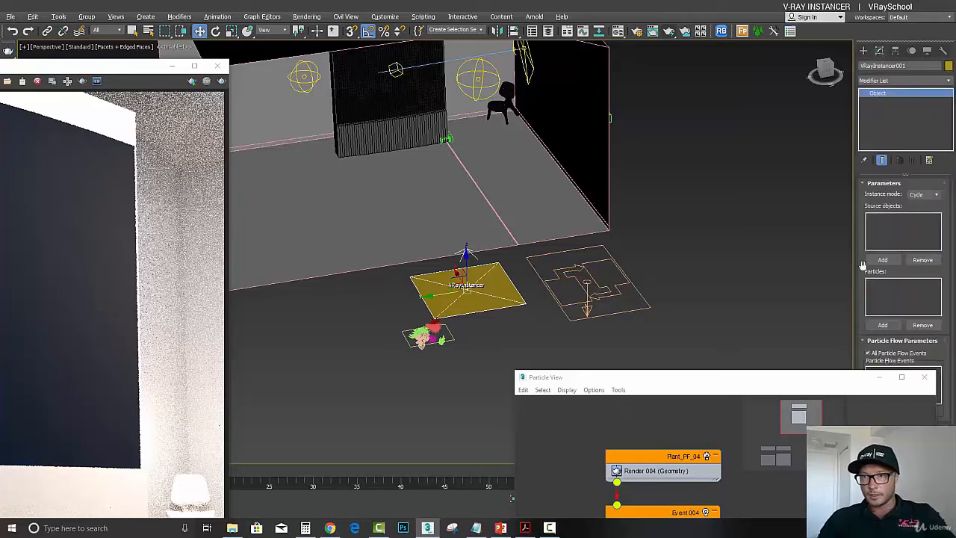
left_click(882, 325)
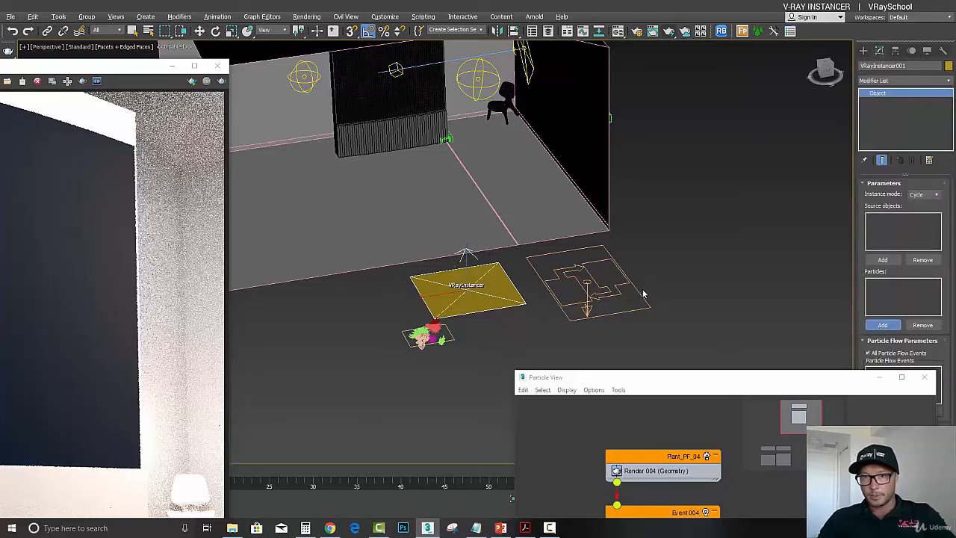
left_click(637, 289)
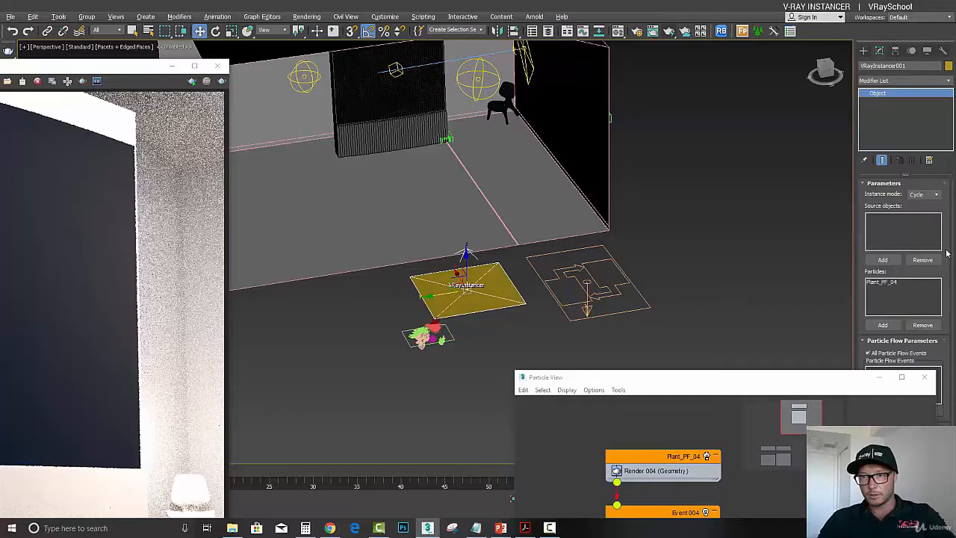
- Add the Plant_Proxy_02 plant as the instancer's source object
scroll(945, 247, "down", 1)
left_click_drag(838, 377, 696, 377)
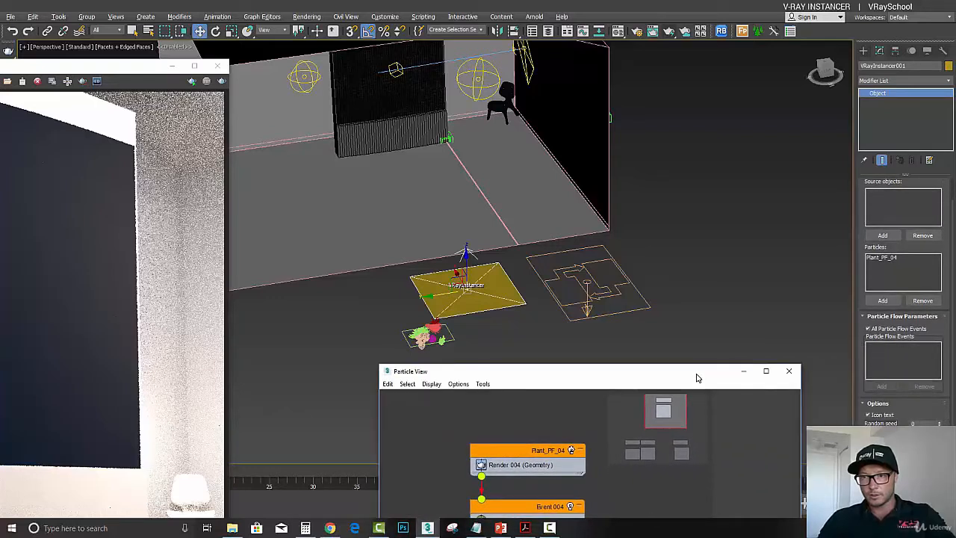
left_click(882, 235)
middle_click_drag(437, 292, 481, 212)
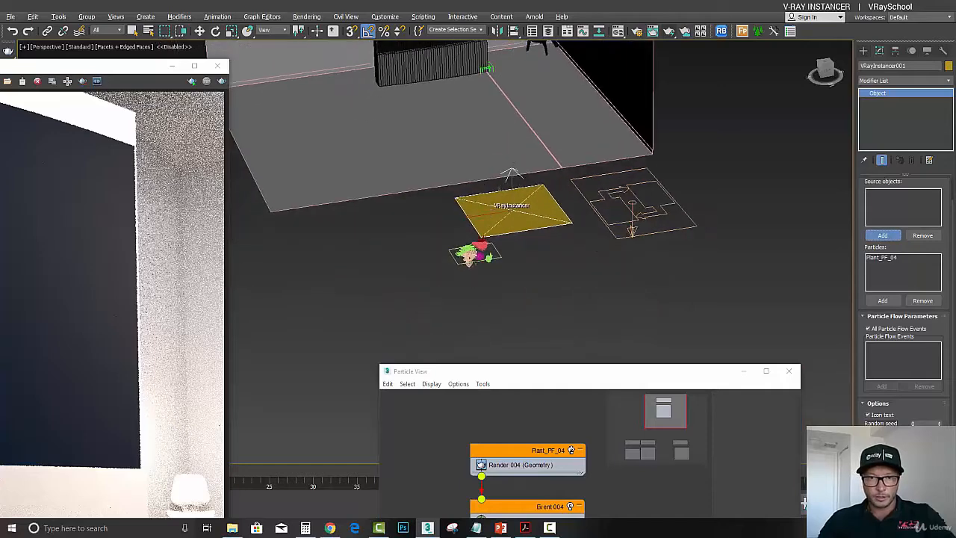
scroll(472, 255, "up", 5)
left_click(447, 233)
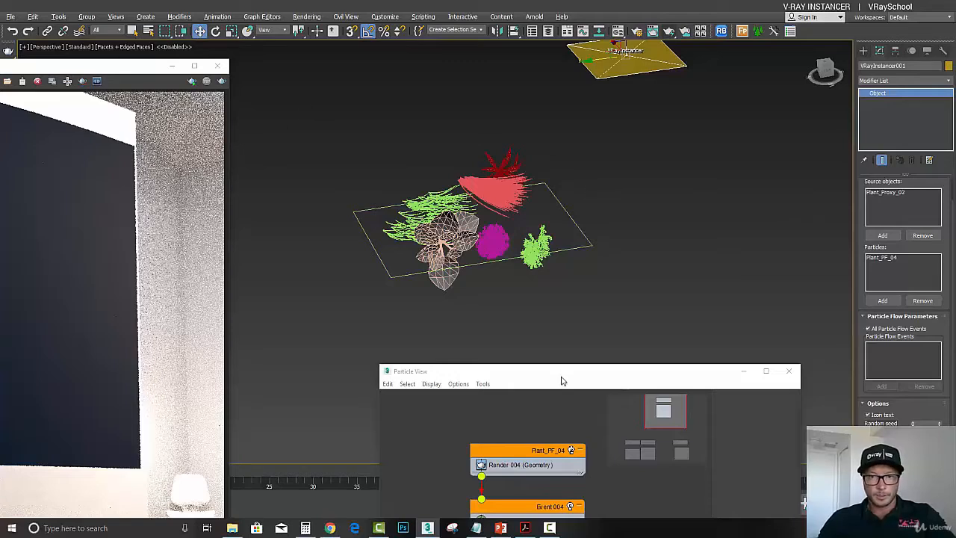
- Enlarge the frame buffer, render the camera view and stop the render early
left_click_drag(562, 381, 575, 202)
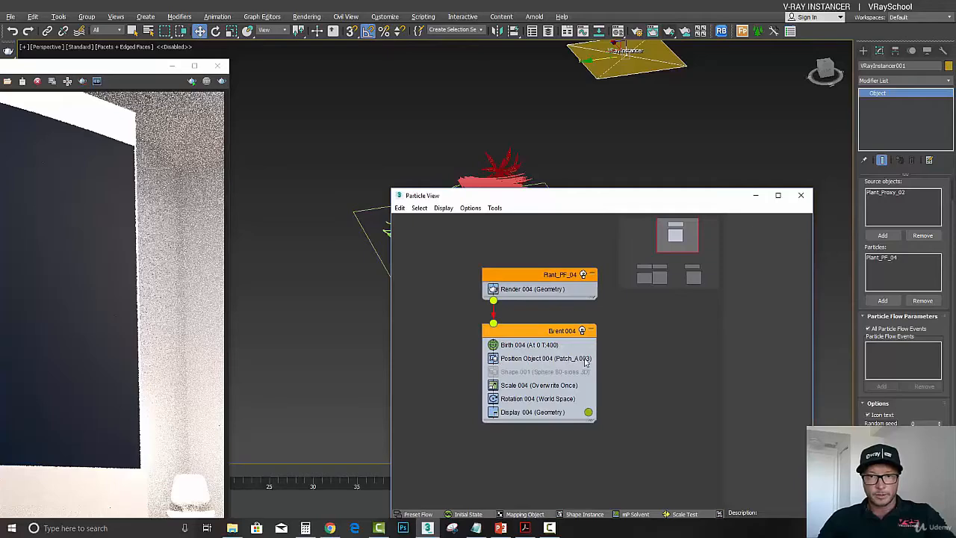
left_click_drag(142, 69, 325, 37)
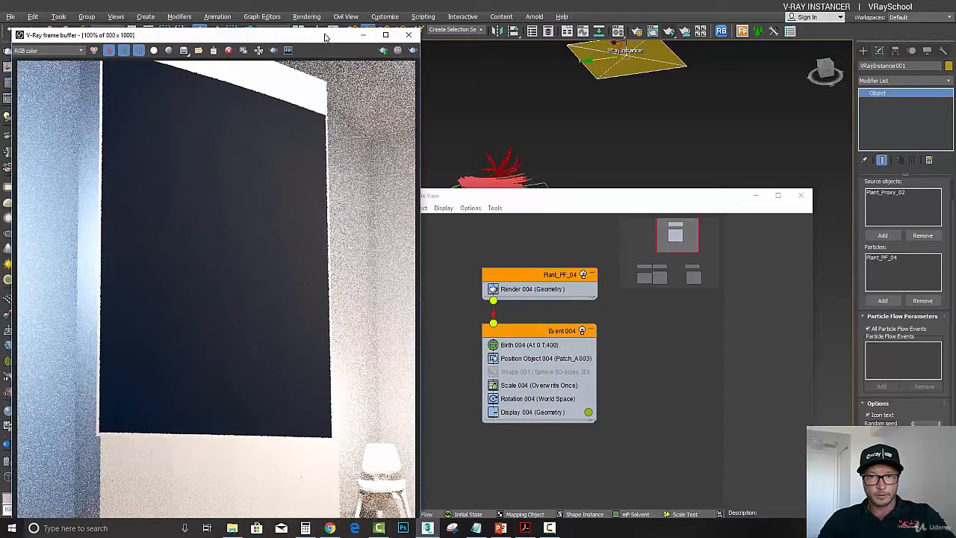
left_click(413, 51)
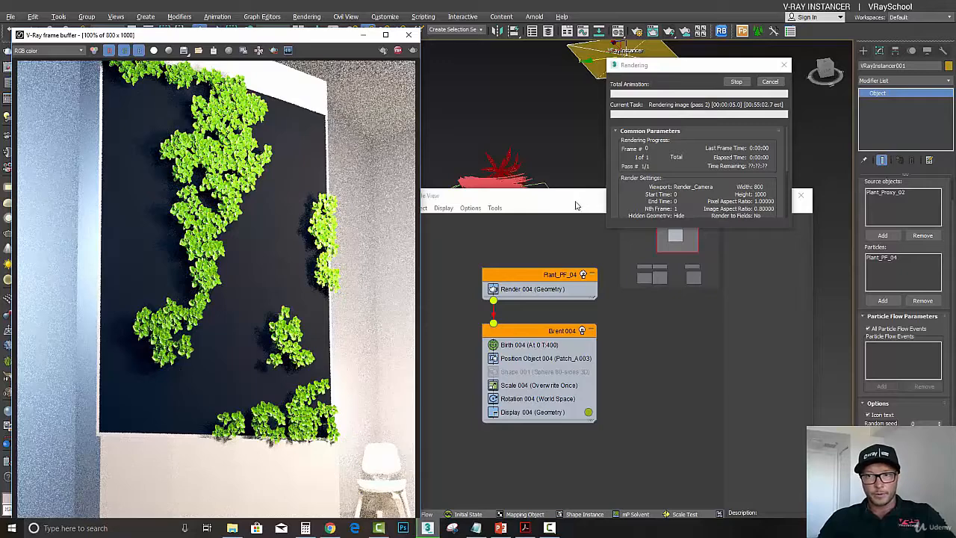
left_click(771, 82)
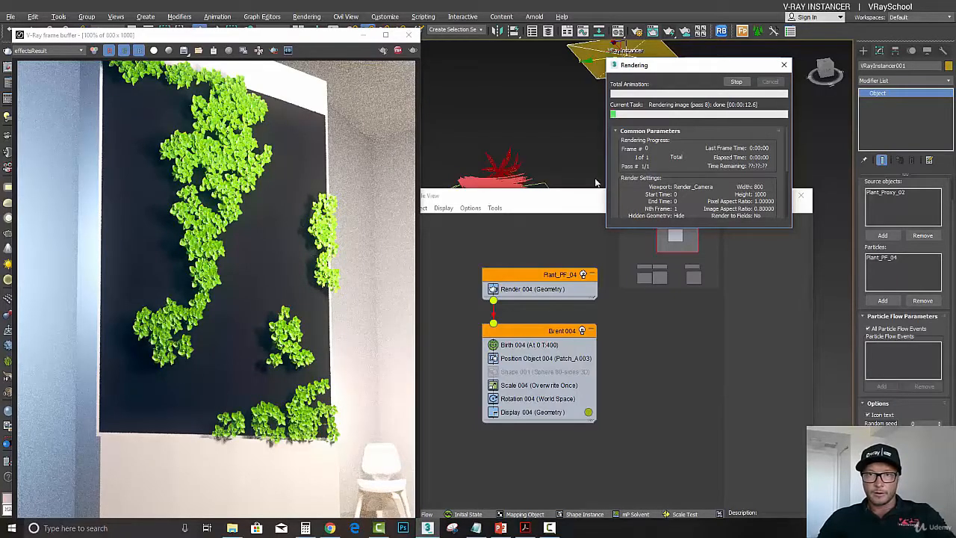
- Turn on the Plant_PF_01 and Plant_PF_03 particle flows in Particle View
left_click_drag(530, 198, 554, 147)
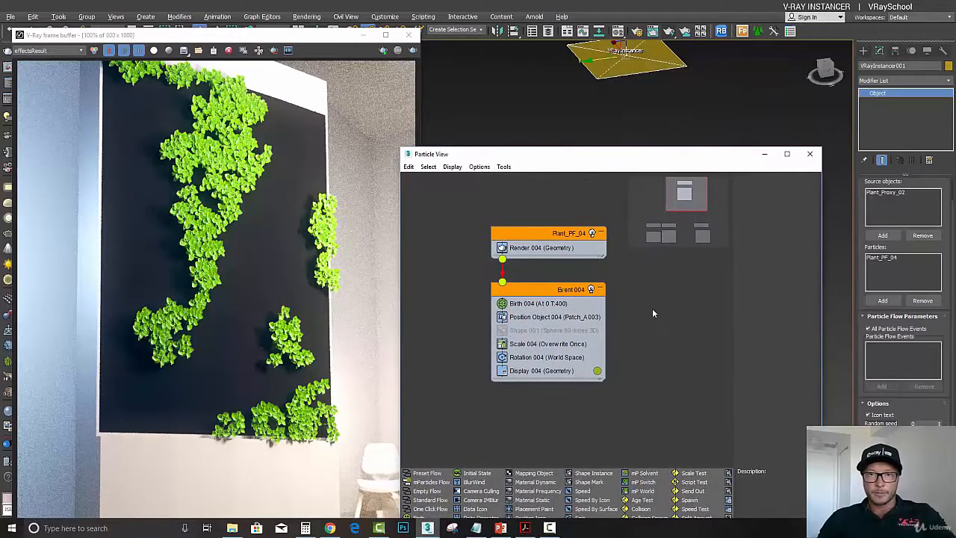
scroll(634, 349, "down", 8)
middle_click_drag(626, 339, 626, 228)
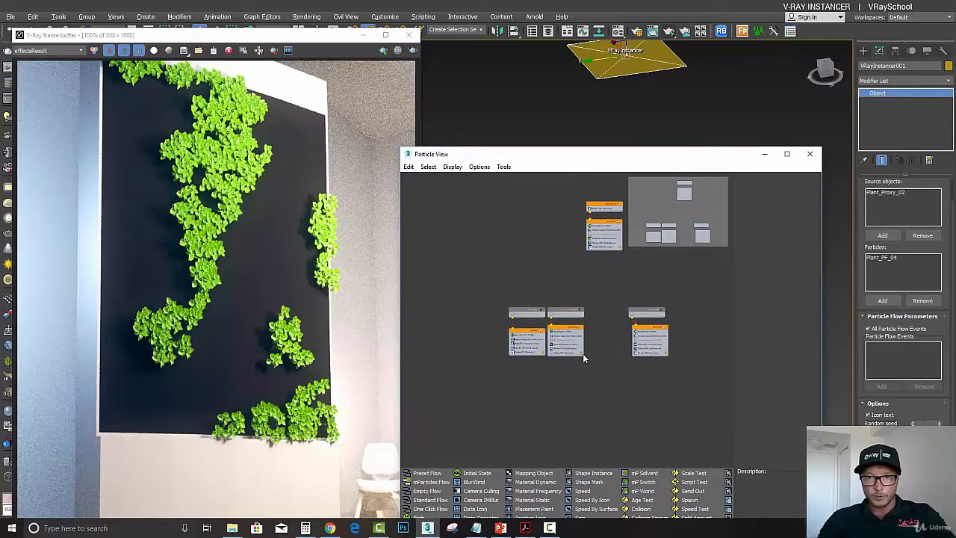
scroll(584, 354, "up", 4)
scroll(612, 287, "up", 5)
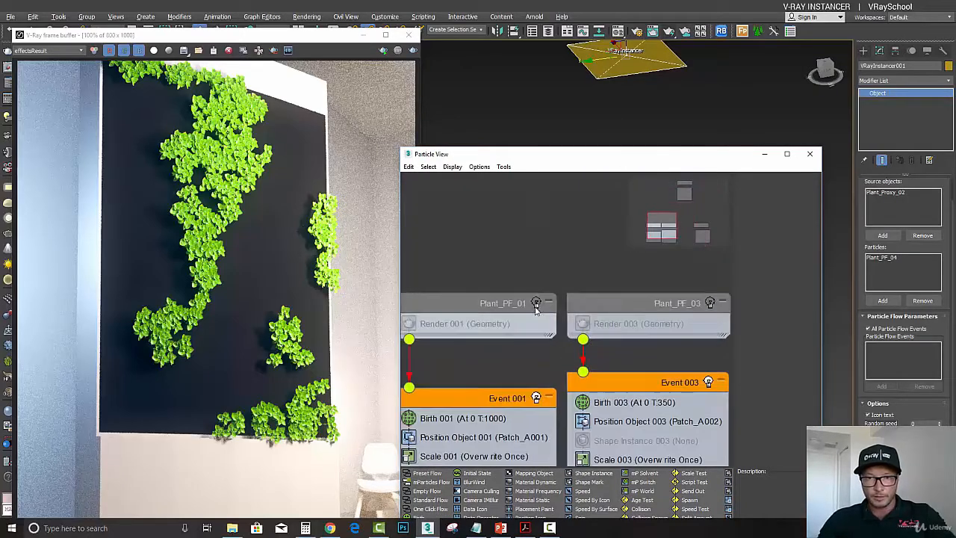
left_click(535, 303)
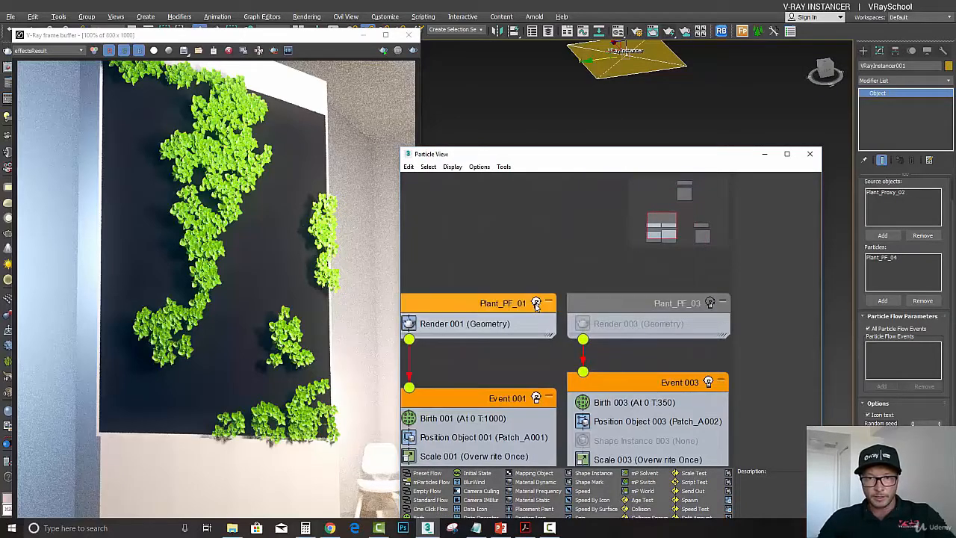
left_click(709, 302)
middle_click_drag(674, 305, 551, 292)
scroll(550, 292, "down", 1)
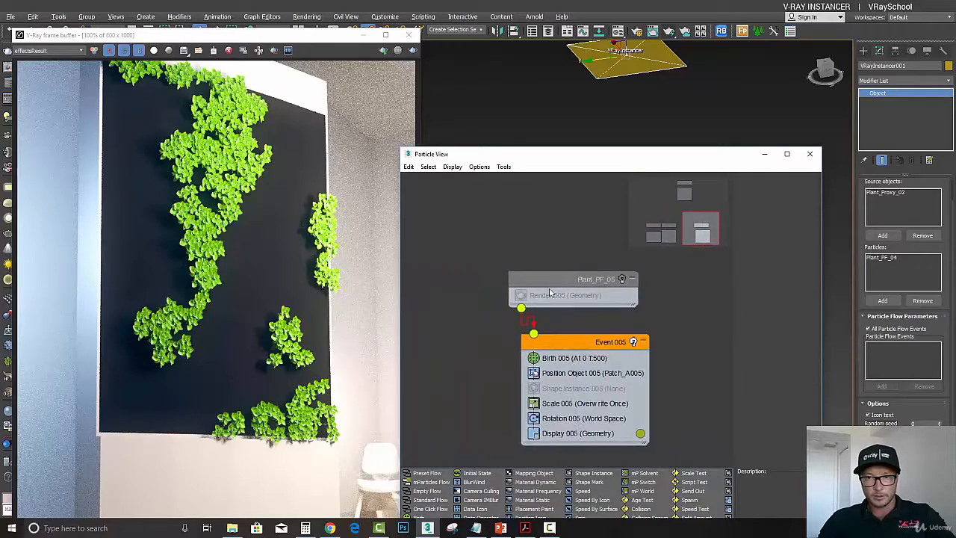
- Turn on the Plant_PF_05 particle flow and move Particle View down out of the way
left_click(622, 279)
middle_click_drag(623, 296, 706, 254)
scroll(656, 336, "down", 1)
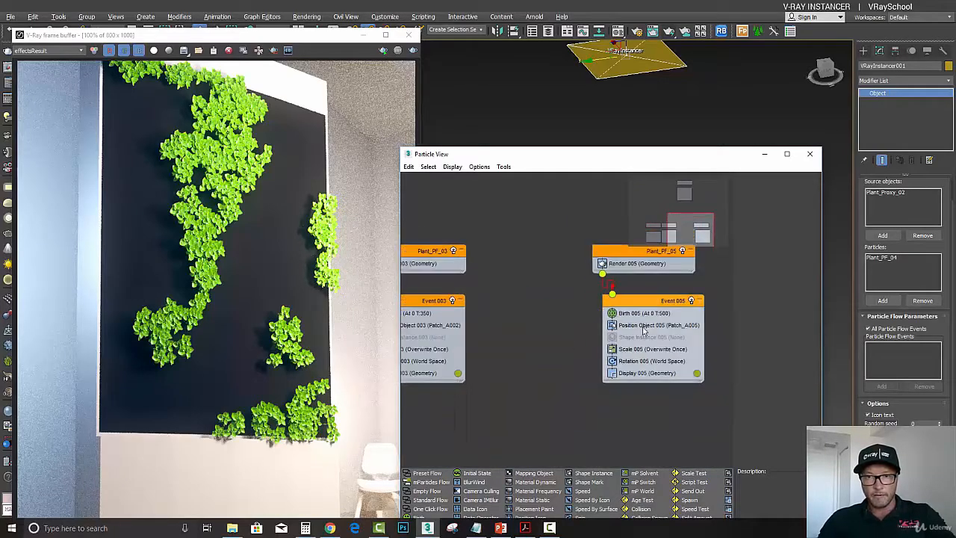
middle_click_drag(505, 330, 565, 321)
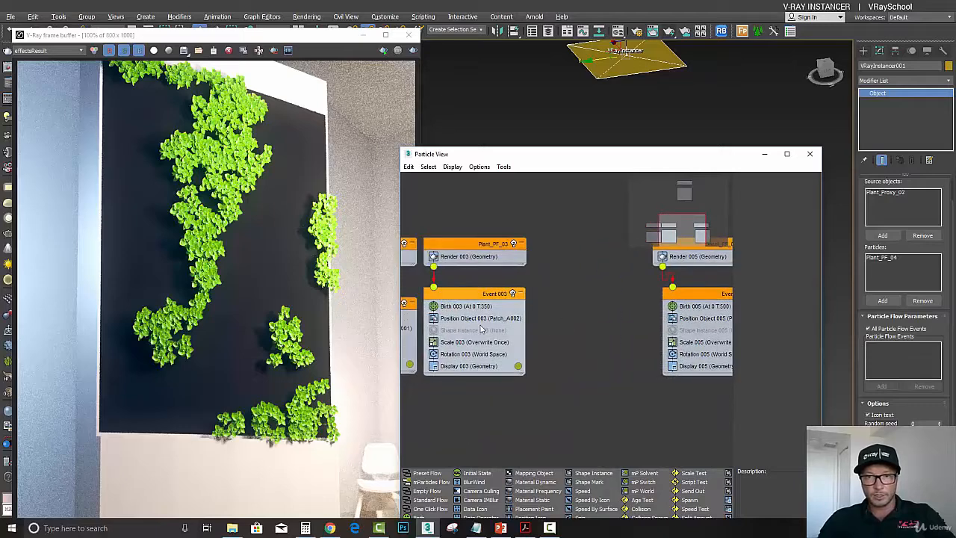
middle_click_drag(483, 329, 530, 324)
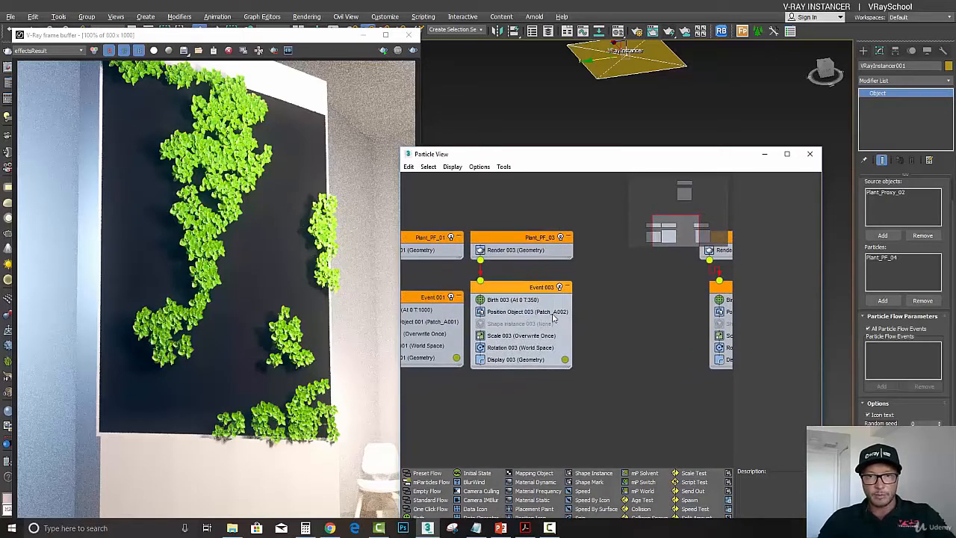
middle_click_drag(600, 315, 443, 310)
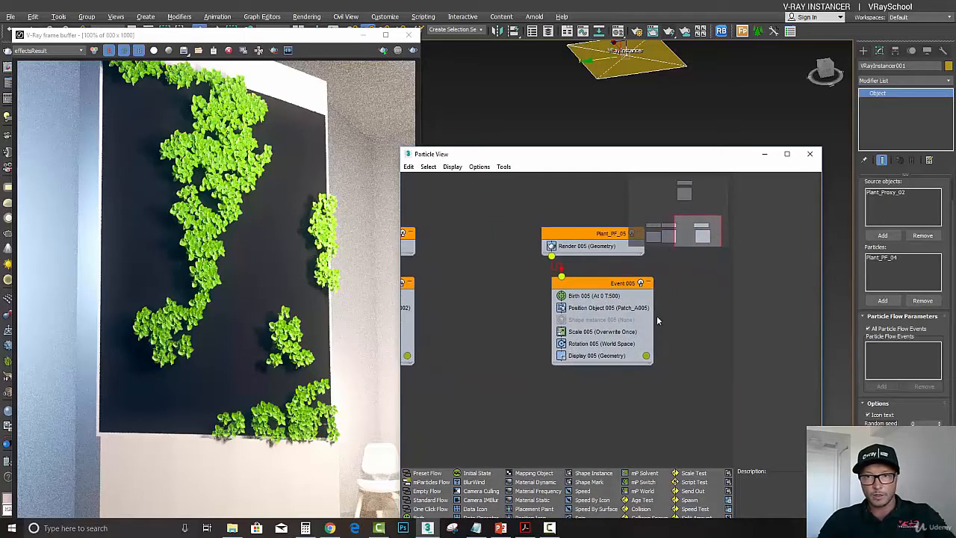
left_click_drag(559, 155, 779, 386)
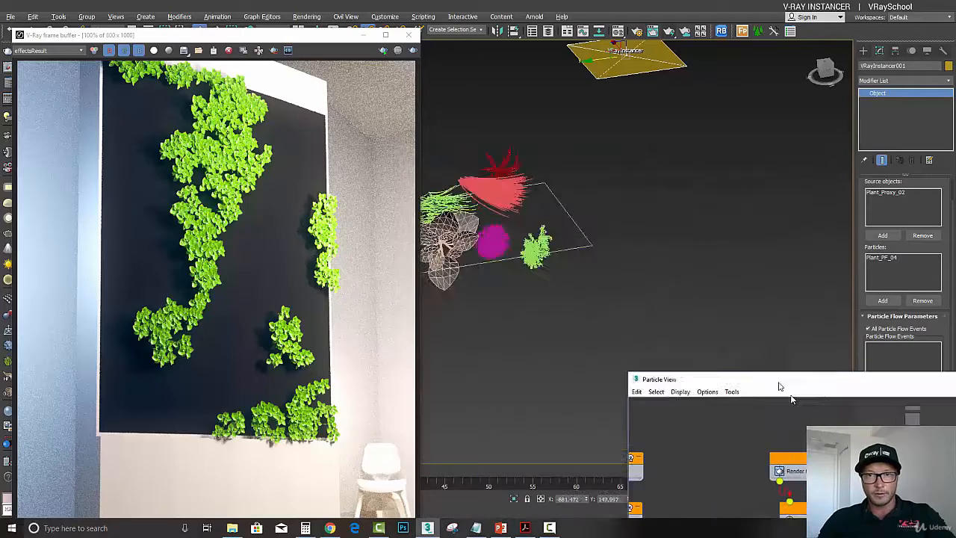
- Unhide all hidden objects in the scene
right_click(668, 257)
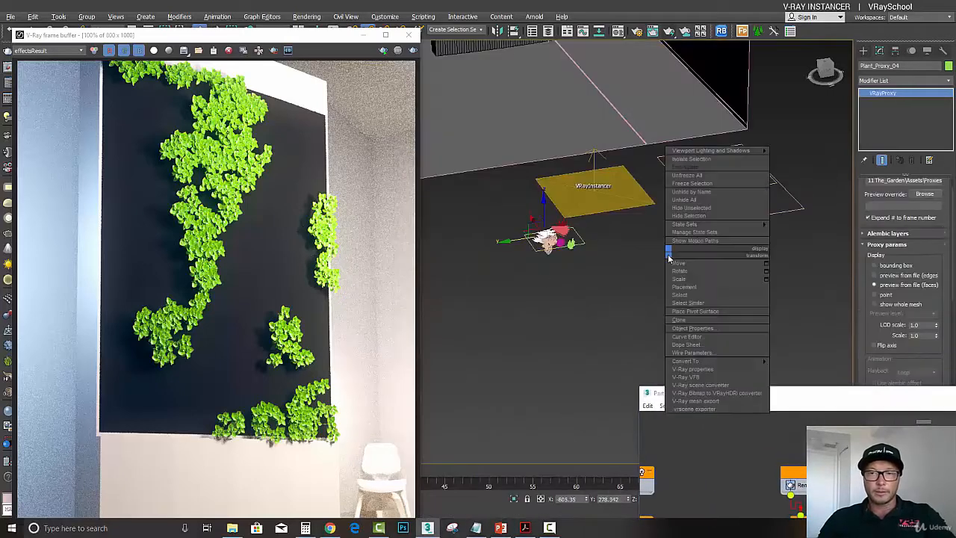
left_click(710, 199)
scroll(567, 246, "down", 5)
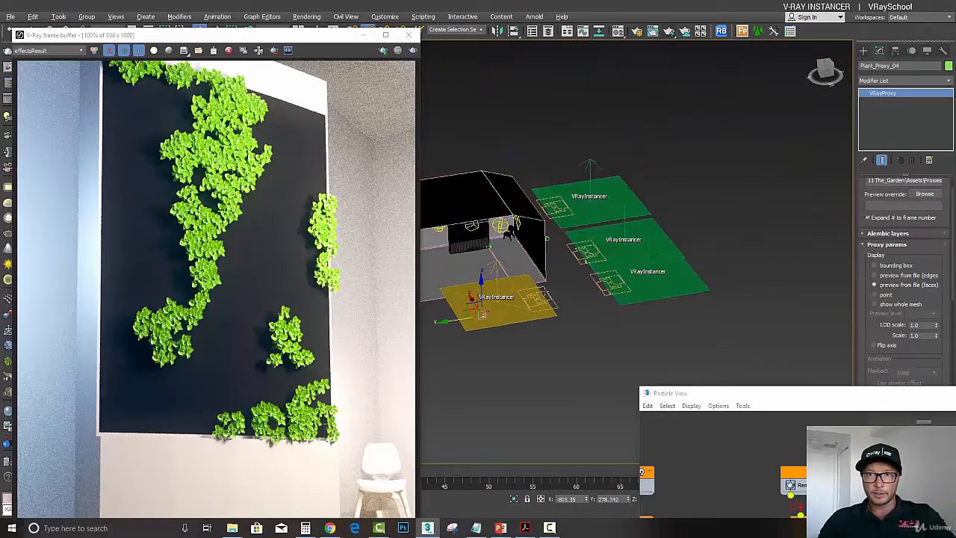
- Select the other VRayInstancers and particle sources one by one to examine their settings
scroll(634, 248, "up", 5)
left_click(550, 180)
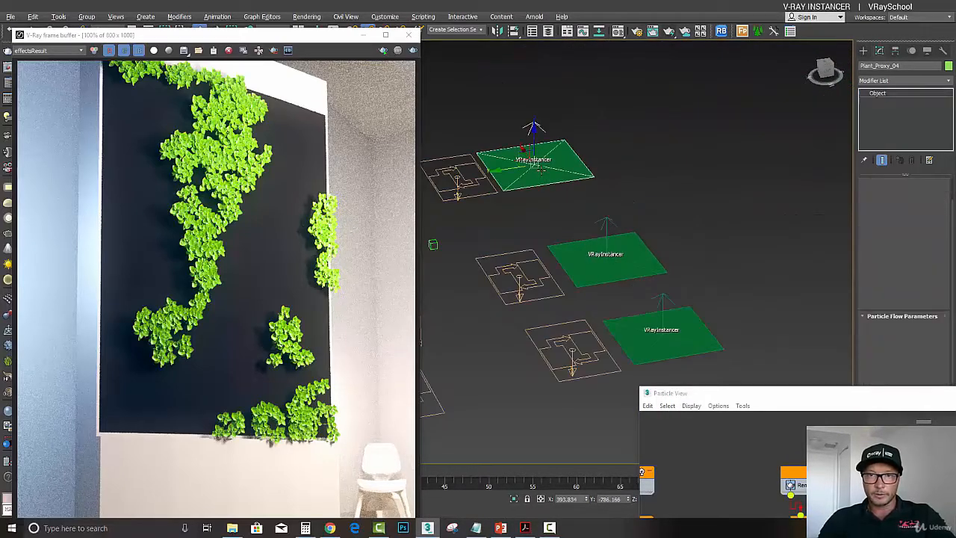
left_click(613, 275)
left_click(646, 323)
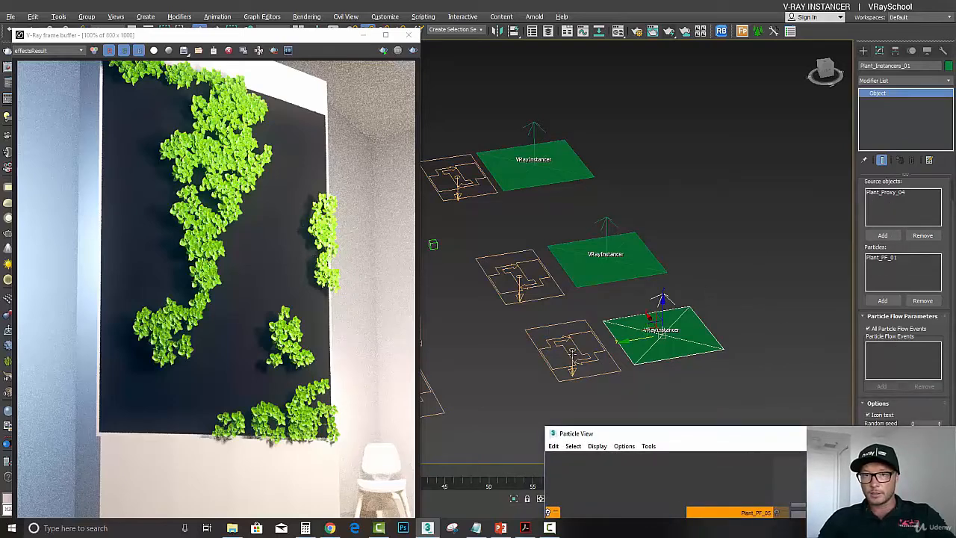
left_click(568, 358)
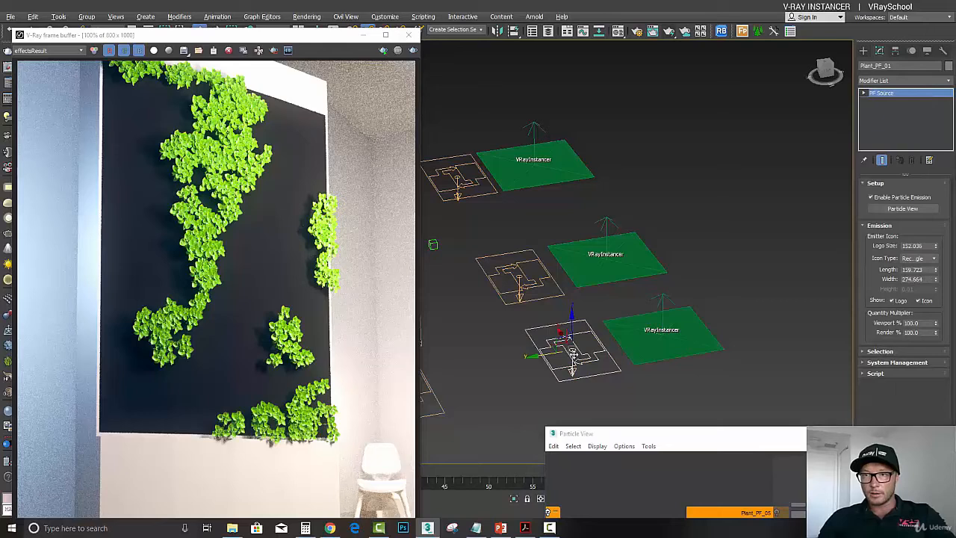
left_click(535, 281)
left_click(534, 281)
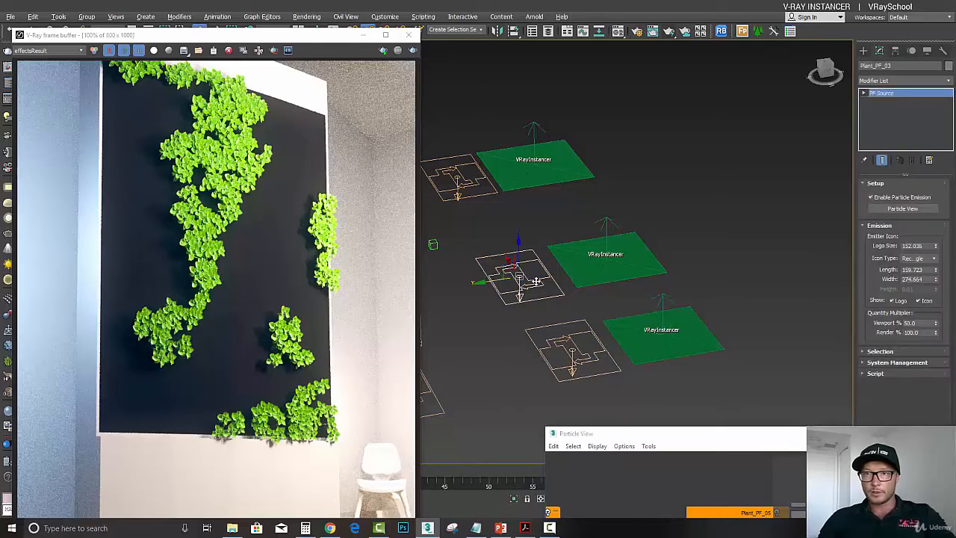
left_click(480, 194)
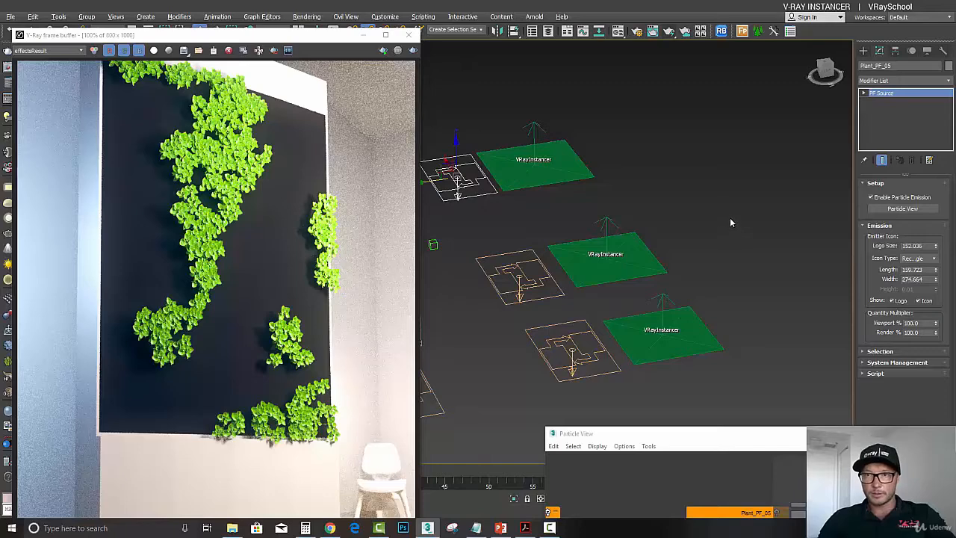
- Select each remaining VRayInstancer to inspect its assigned source proxy and particle flow
left_click(557, 160)
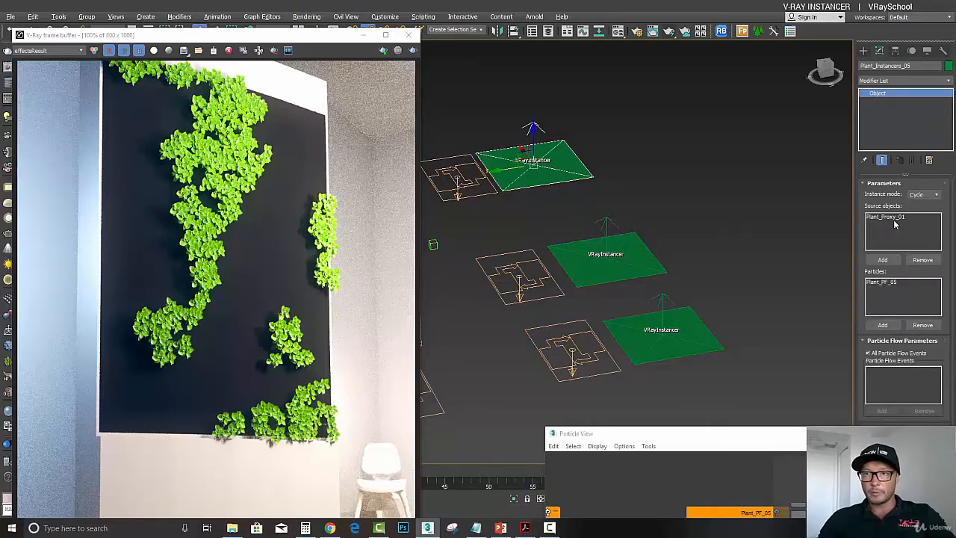
left_click(587, 270)
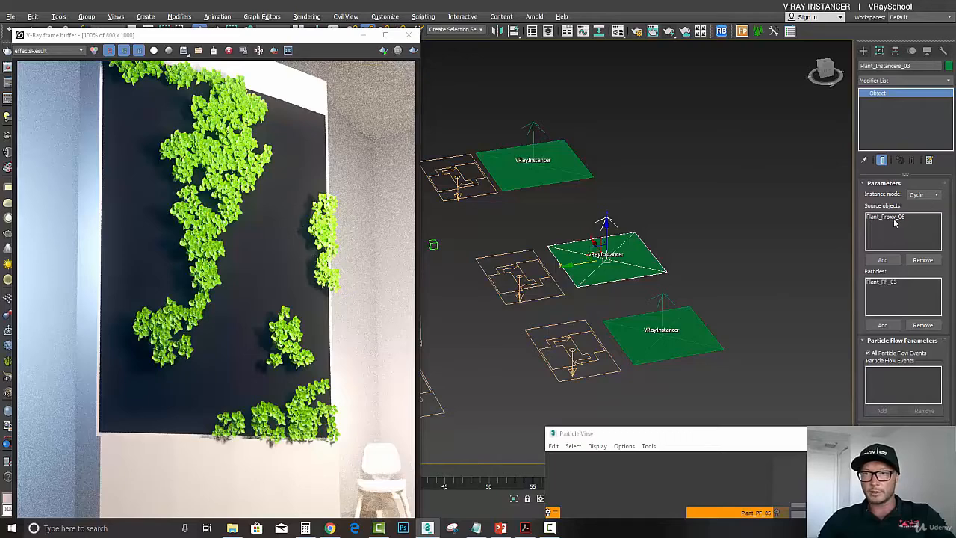
left_click(661, 327)
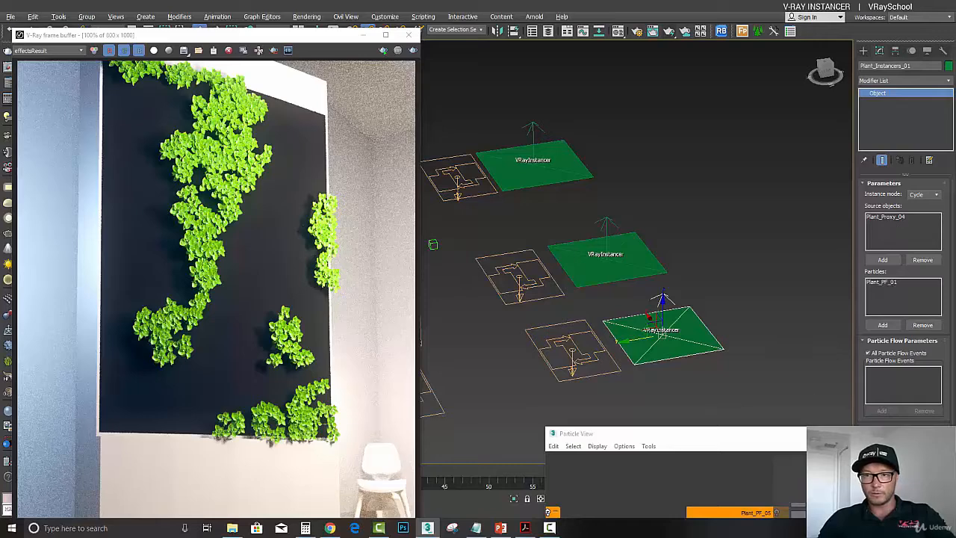
- Bring Particle View back up and line up the Plant_PF_05 flow alongside the other particle flows
left_click_drag(815, 433, 791, 309)
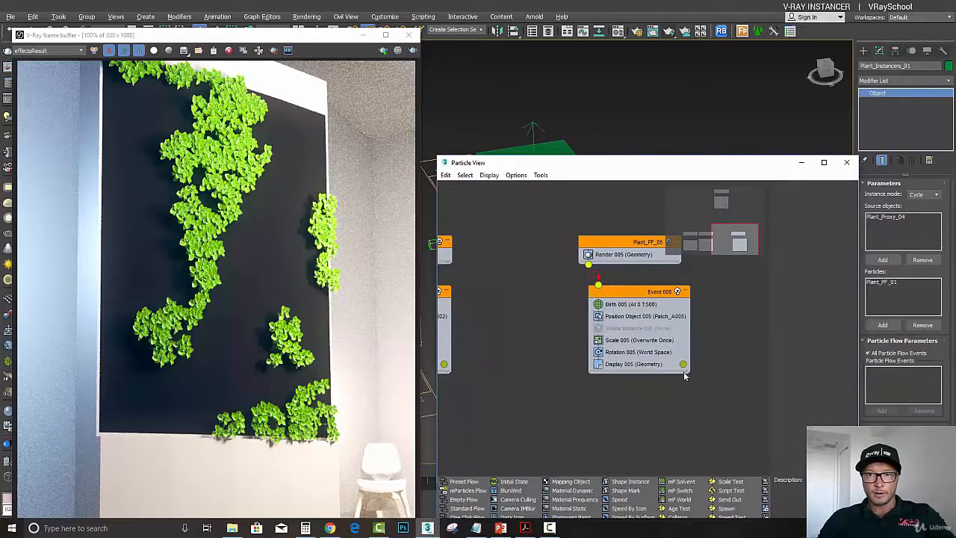
scroll(684, 375, "down", 5)
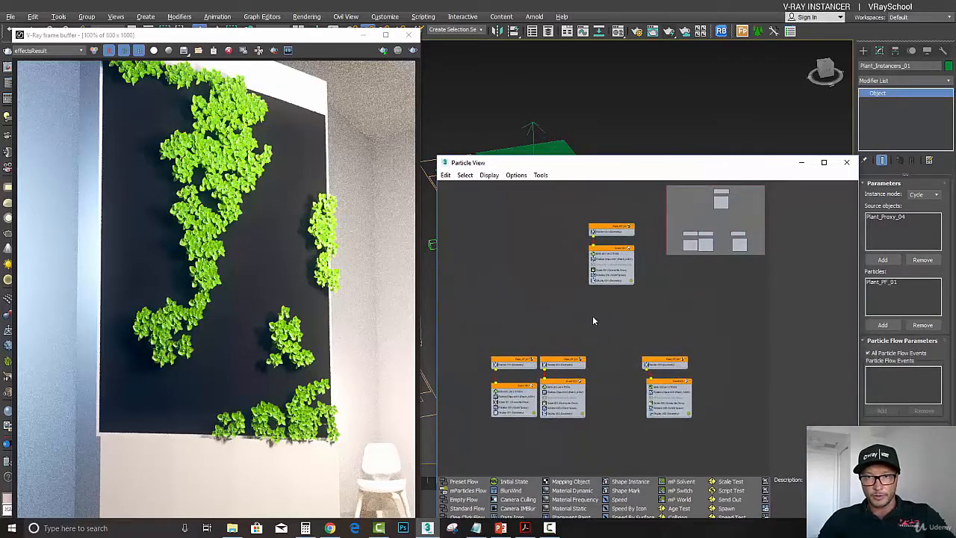
left_click_drag(603, 229, 602, 364)
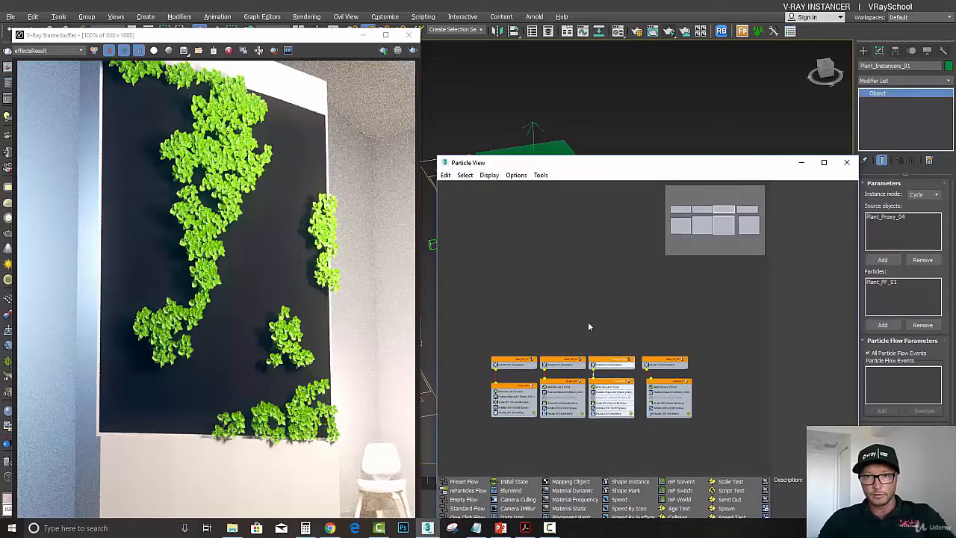
scroll(588, 326, "up", 5)
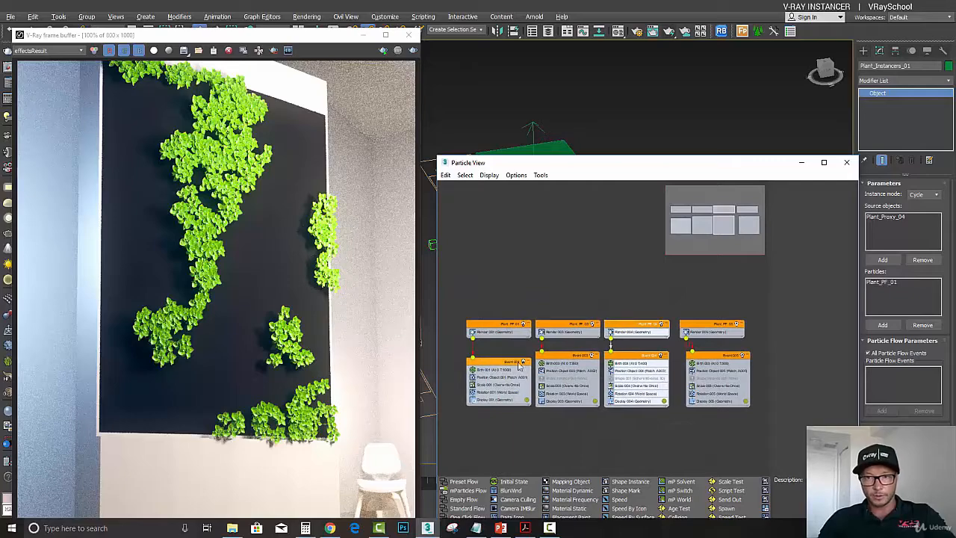
left_click_drag(645, 163, 645, 88)
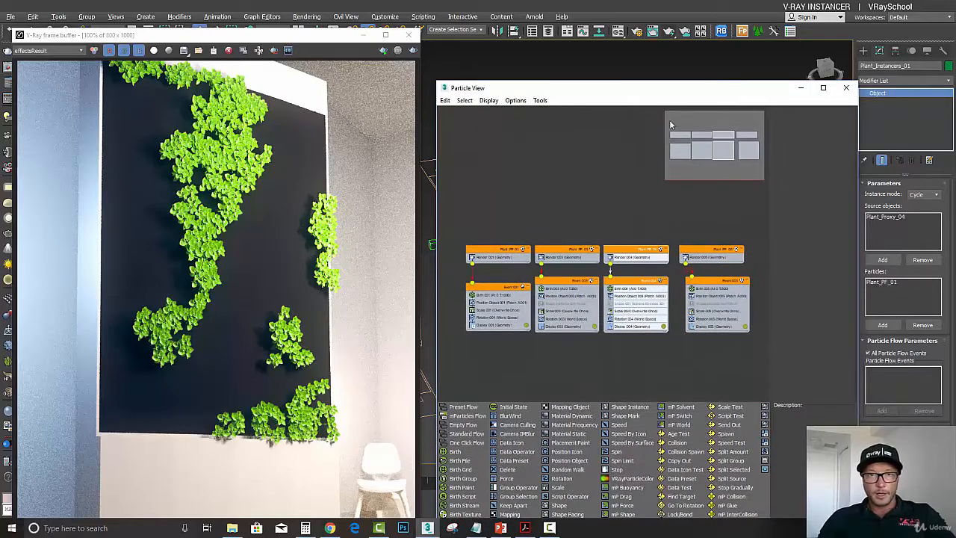
- Render the scene and enlarge the frame buffer window to watch the render
left_click(413, 50)
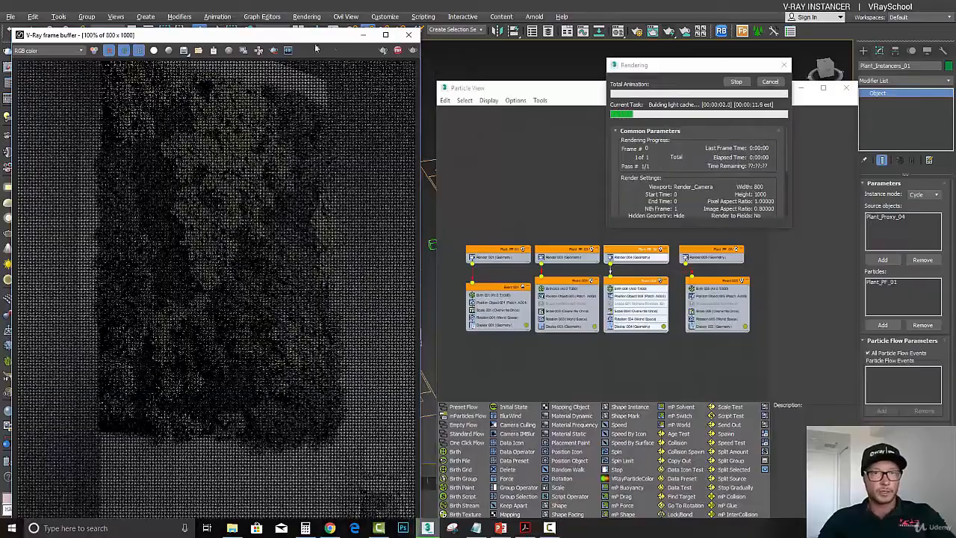
left_click_drag(224, 35, 529, 13)
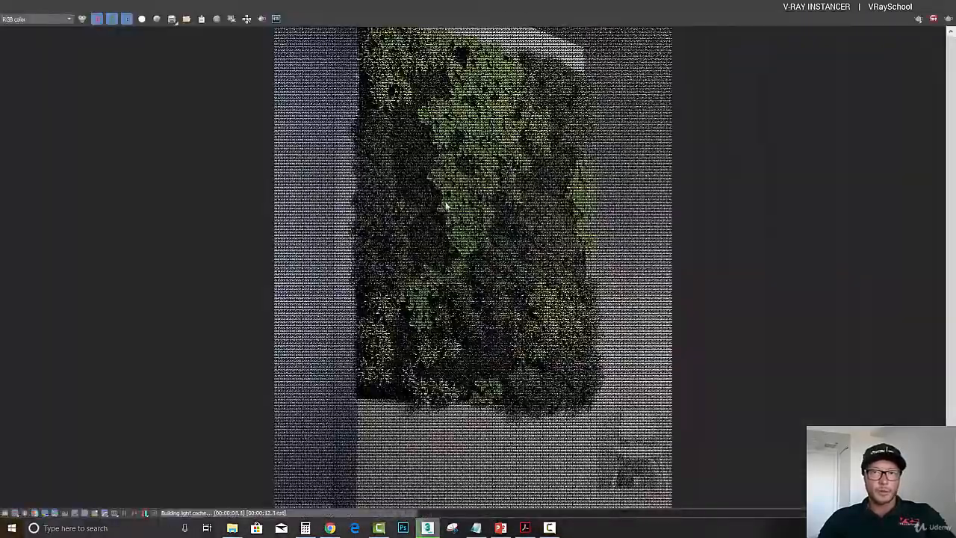